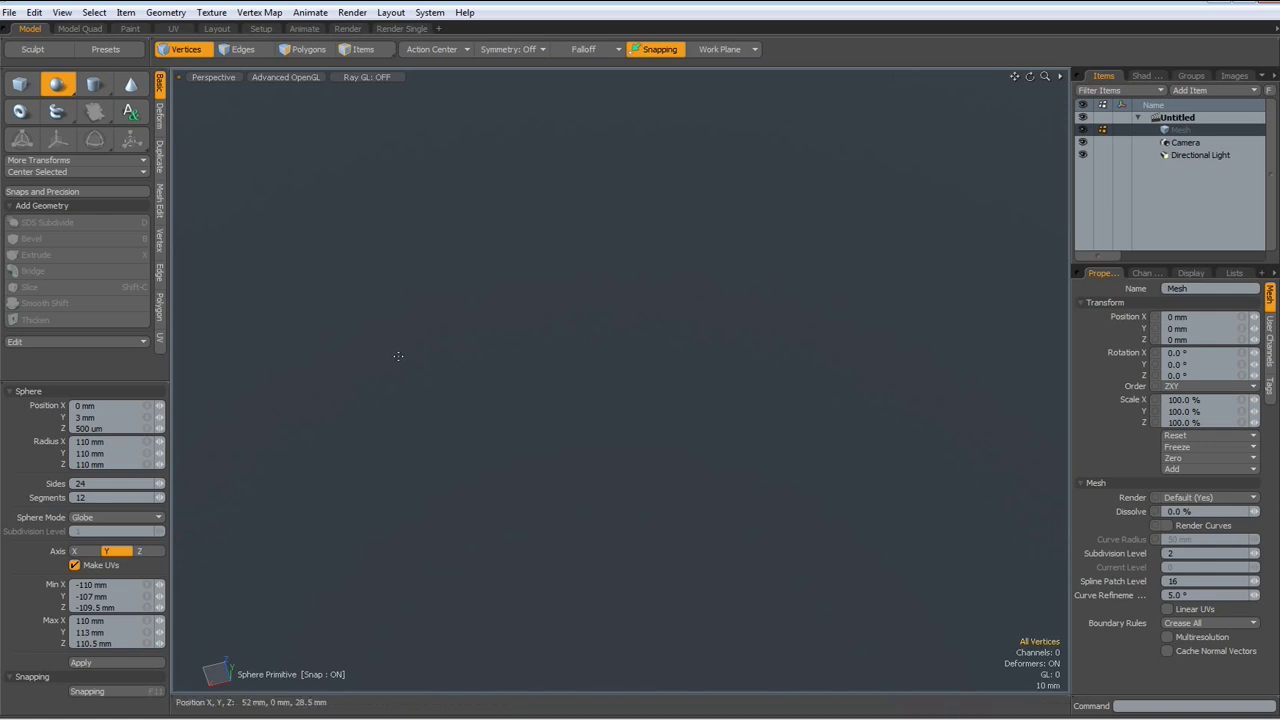
Step: Draw a sphere in Tesselation mode at subdivision level 1, with a radius of about 61 mm
{"action": "left_click", "coordinate": [124, 517]}
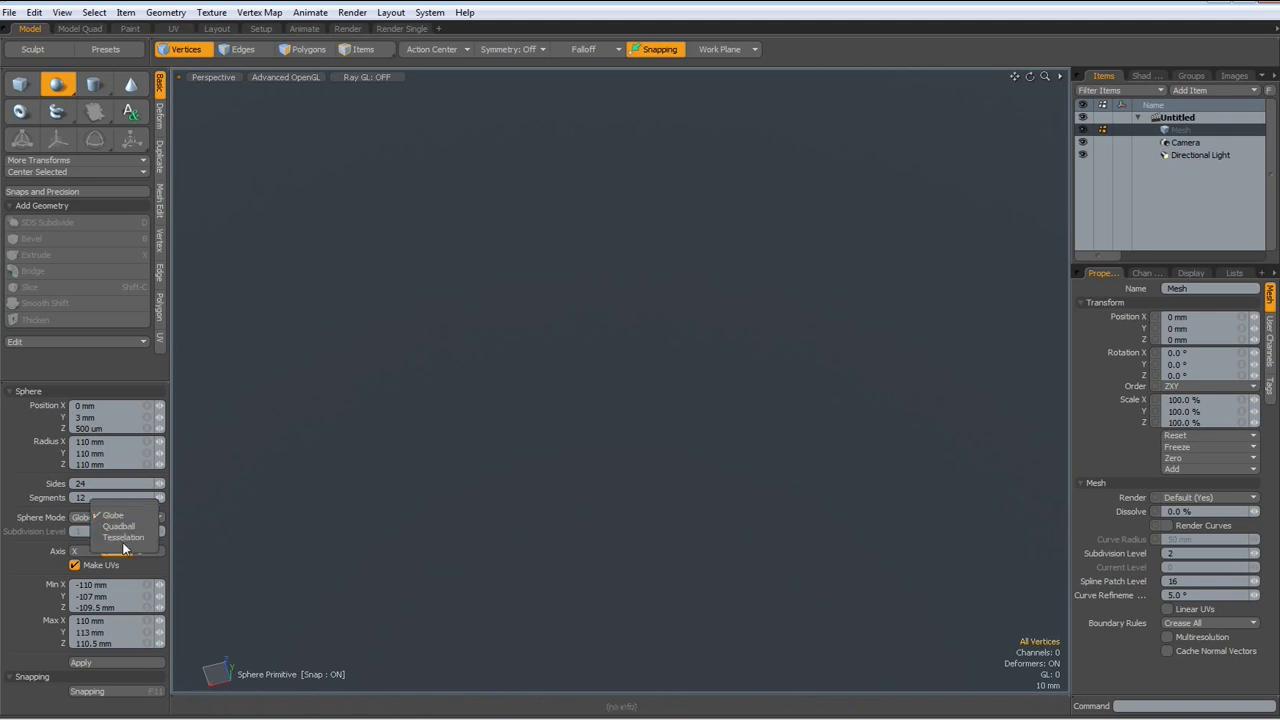
{"action": "left_click", "coordinate": [124, 538]}
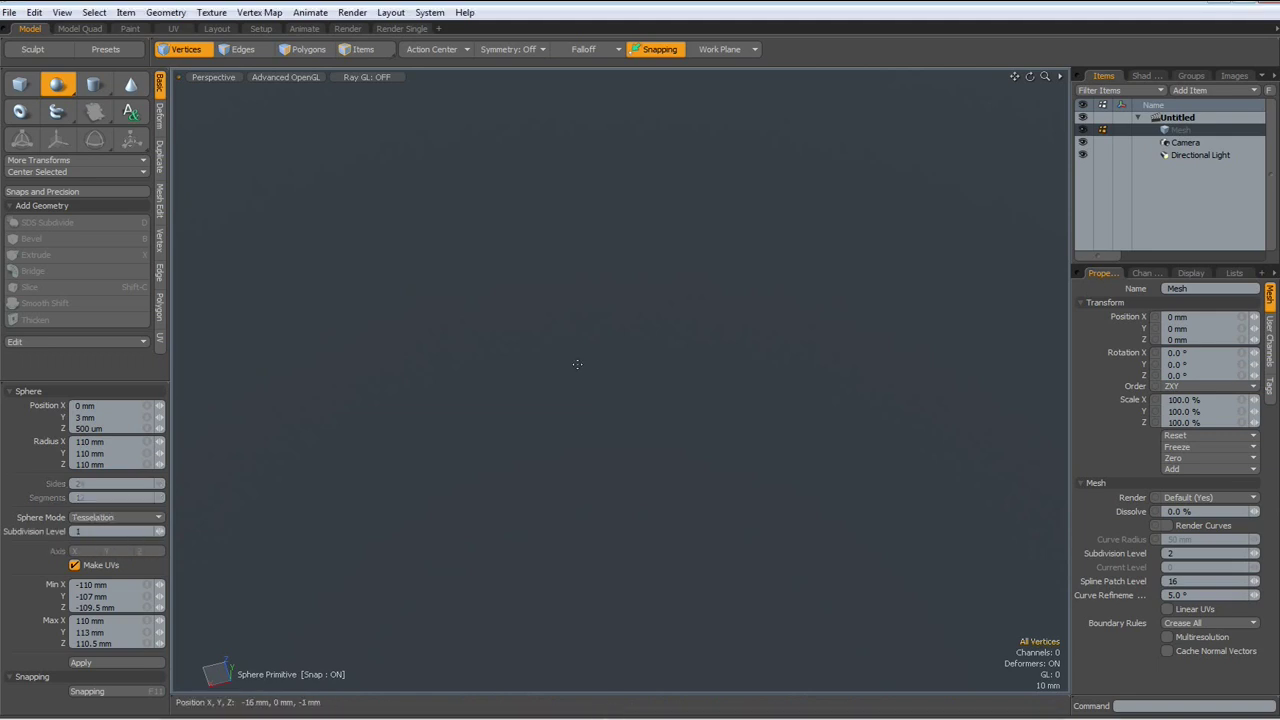
{"action": "left_click_drag", "start_coordinate": [584, 371], "coordinate": [668, 306]}
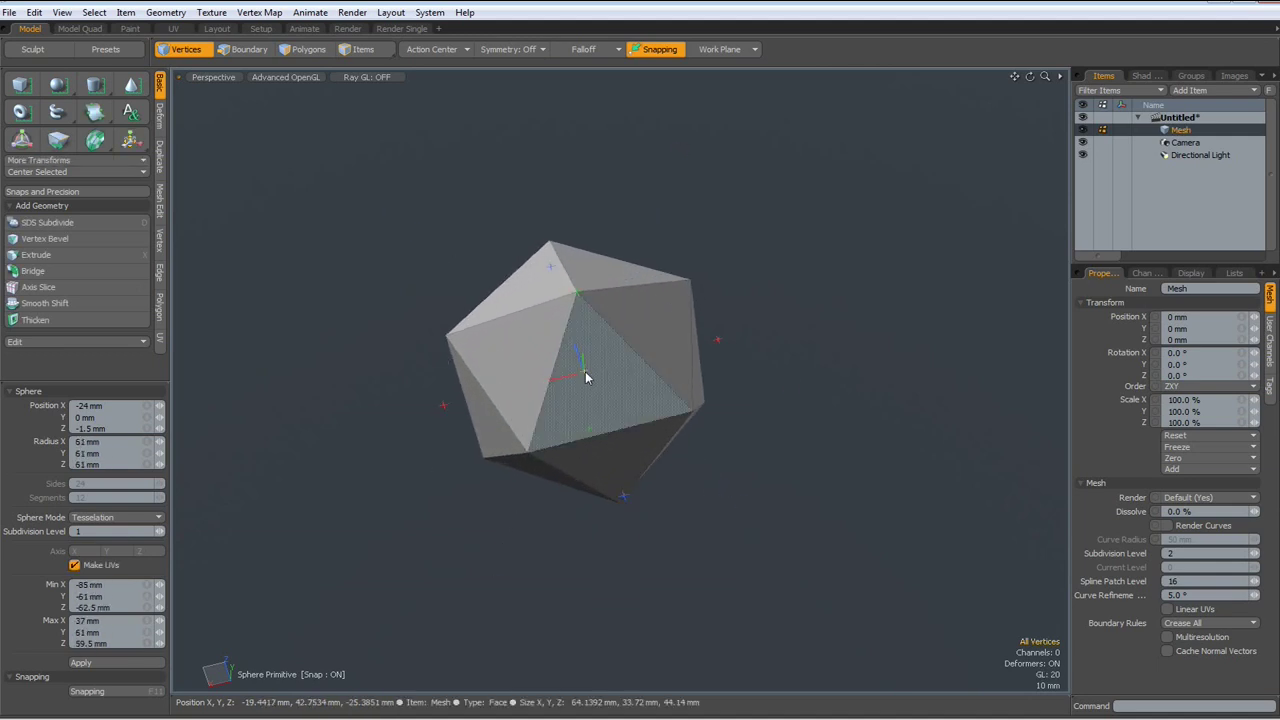
Step: Show the faceted sphere in the front view and centre its geometry on all axes
{"action": "key", "text": "KP_1"}
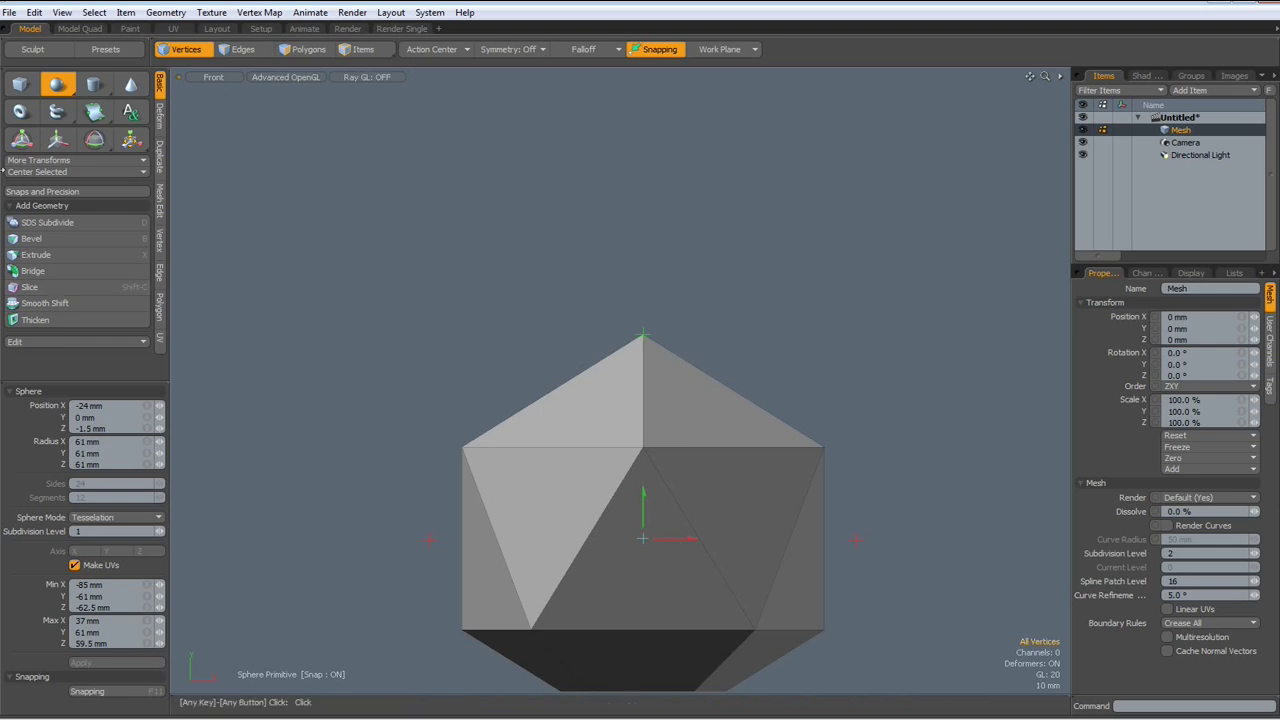
{"action": "left_click", "coordinate": [30, 173]}
{"action": "left_click", "coordinate": [30, 175]}
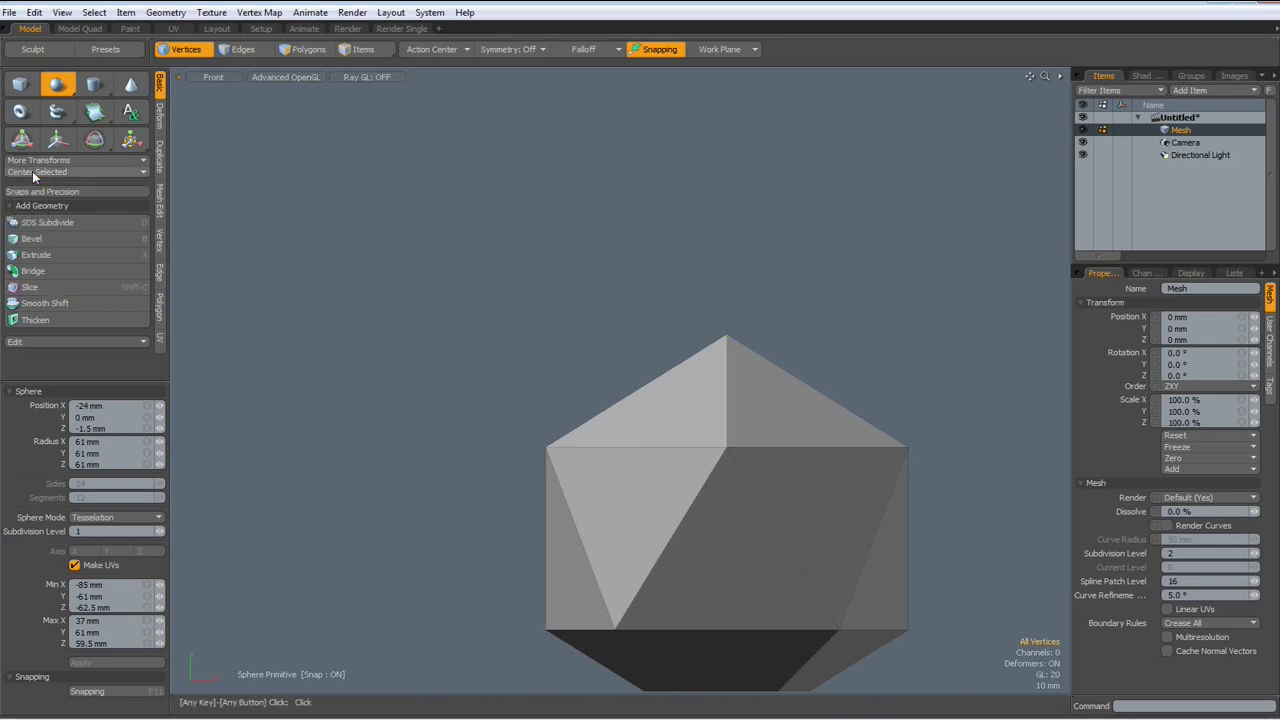
{"action": "left_click", "coordinate": [33, 174]}
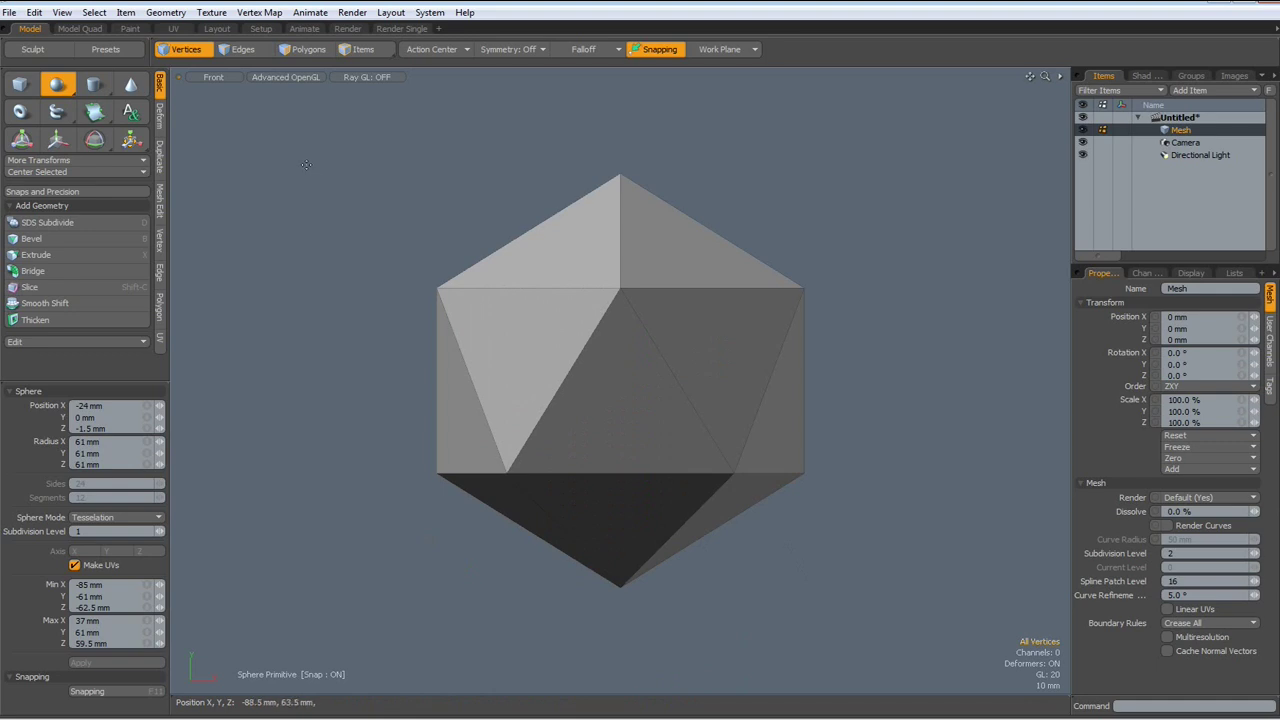
Step: Bevel all vertices of the faceted sphere with a 21 mm inset to form a hexagon and pentagon pattern
{"action": "key", "text": "space"}
{"action": "left_click_drag", "start_coordinate": [298, 129], "coordinate": [935, 643]}
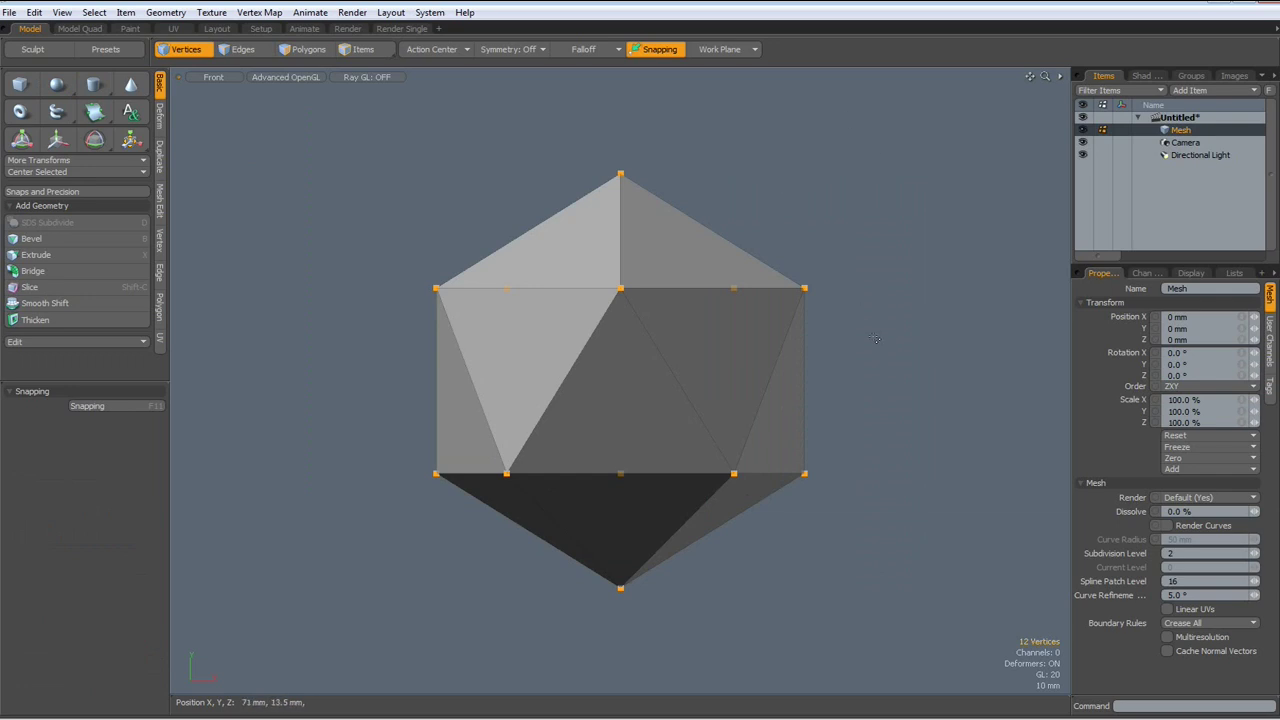
{"action": "key", "text": "b"}
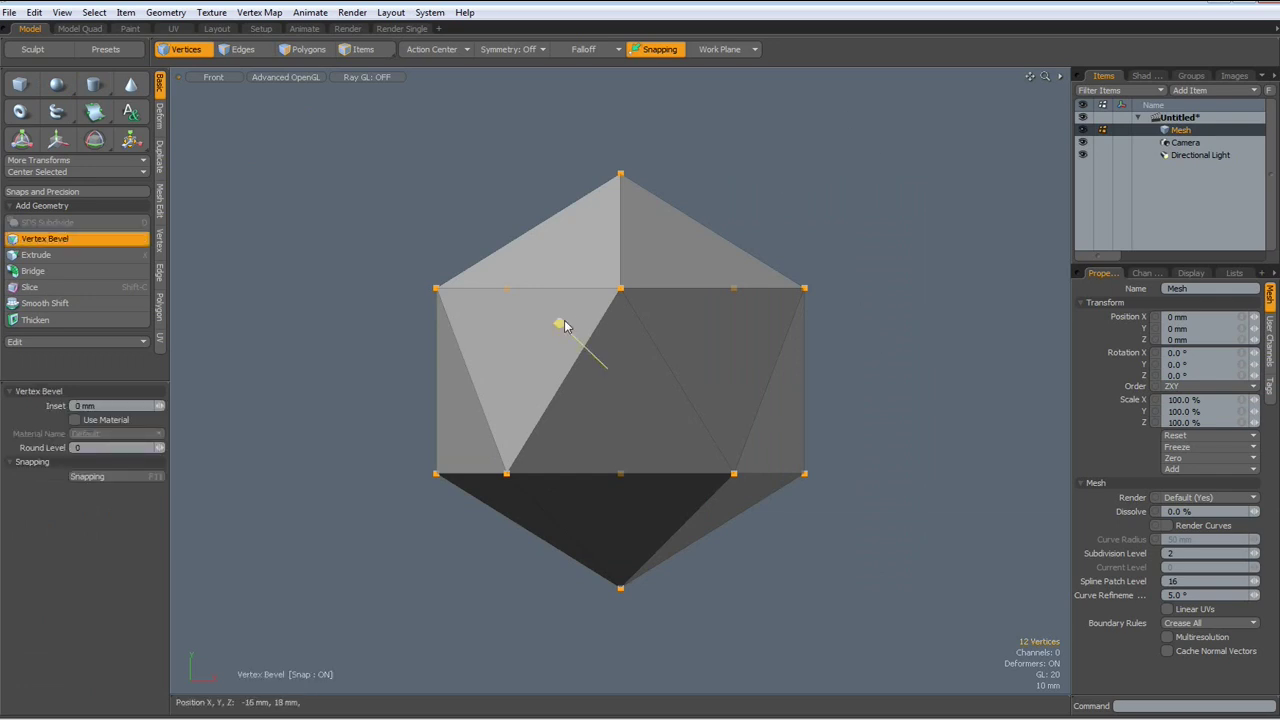
{"action": "left_click_drag", "start_coordinate": [560, 323], "coordinate": [575, 337]}
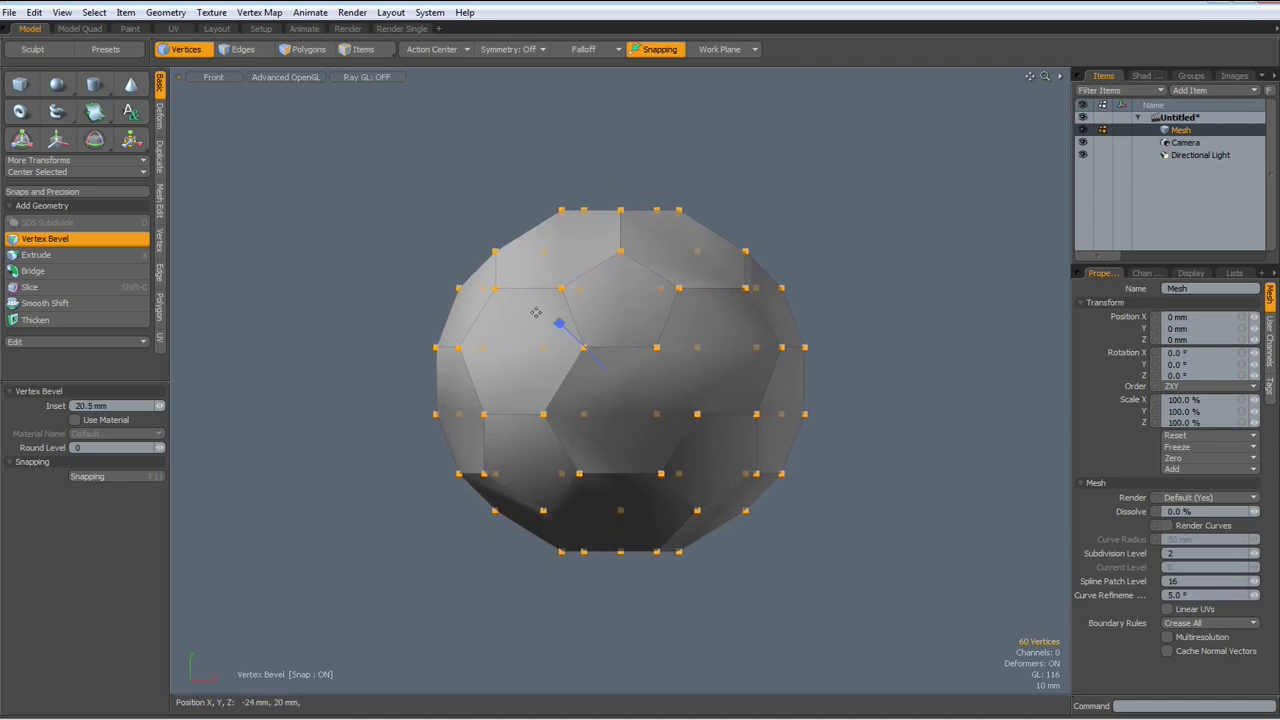
{"action": "left_click_drag", "start_coordinate": [559, 323], "coordinate": [559, 323]}
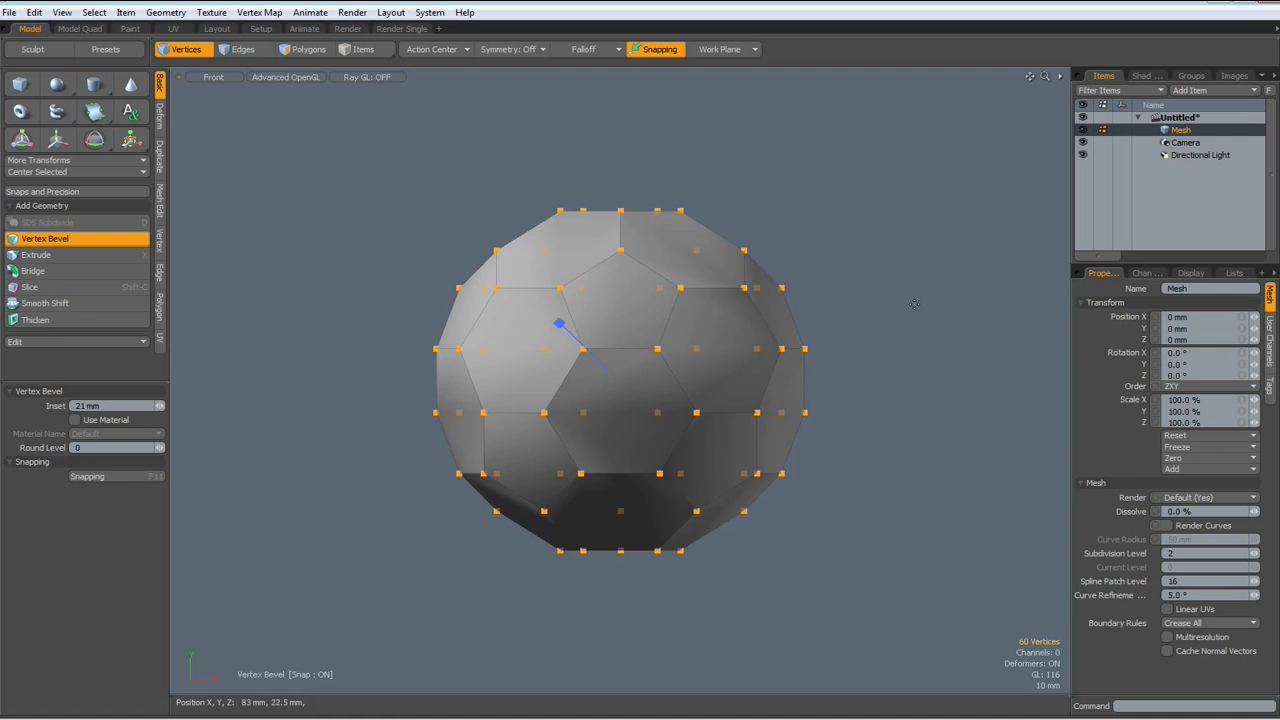
Step: Convert the beveled selection to edges and store them in a selection set named Seams
{"action": "key", "text": "space"}
{"action": "key", "text": "2"}
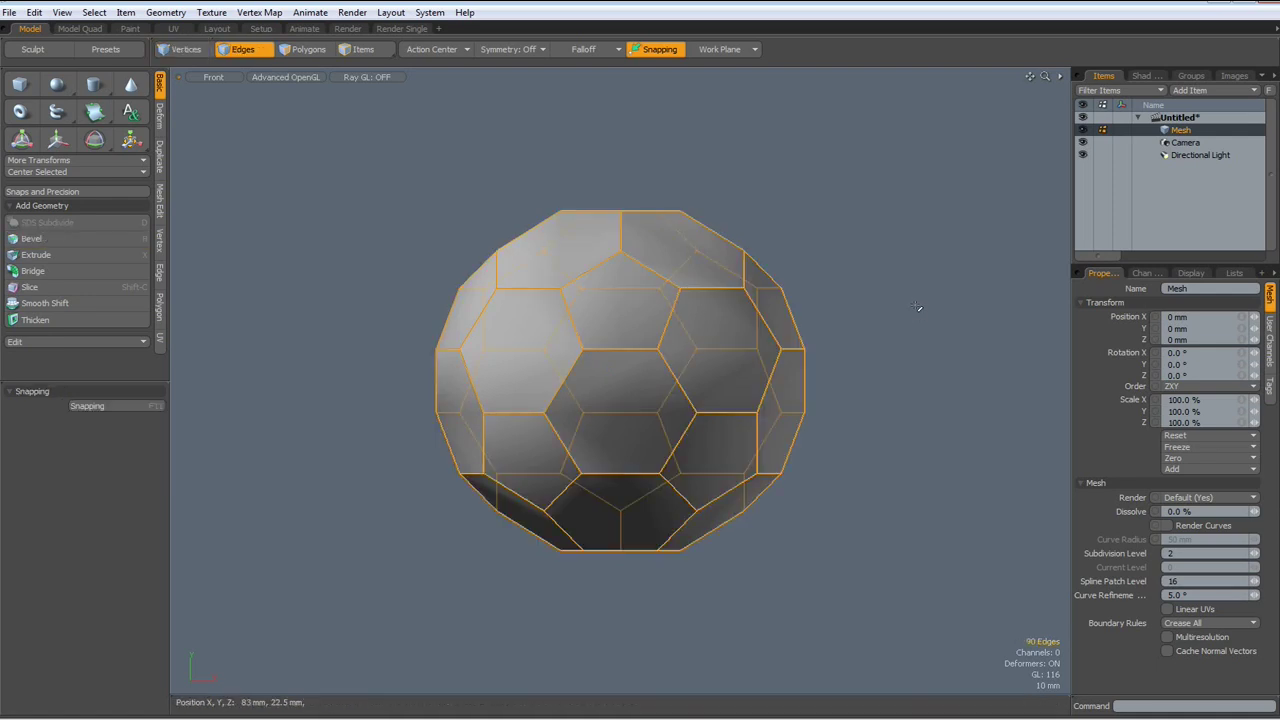
{"action": "left_click", "coordinate": [100, 14]}
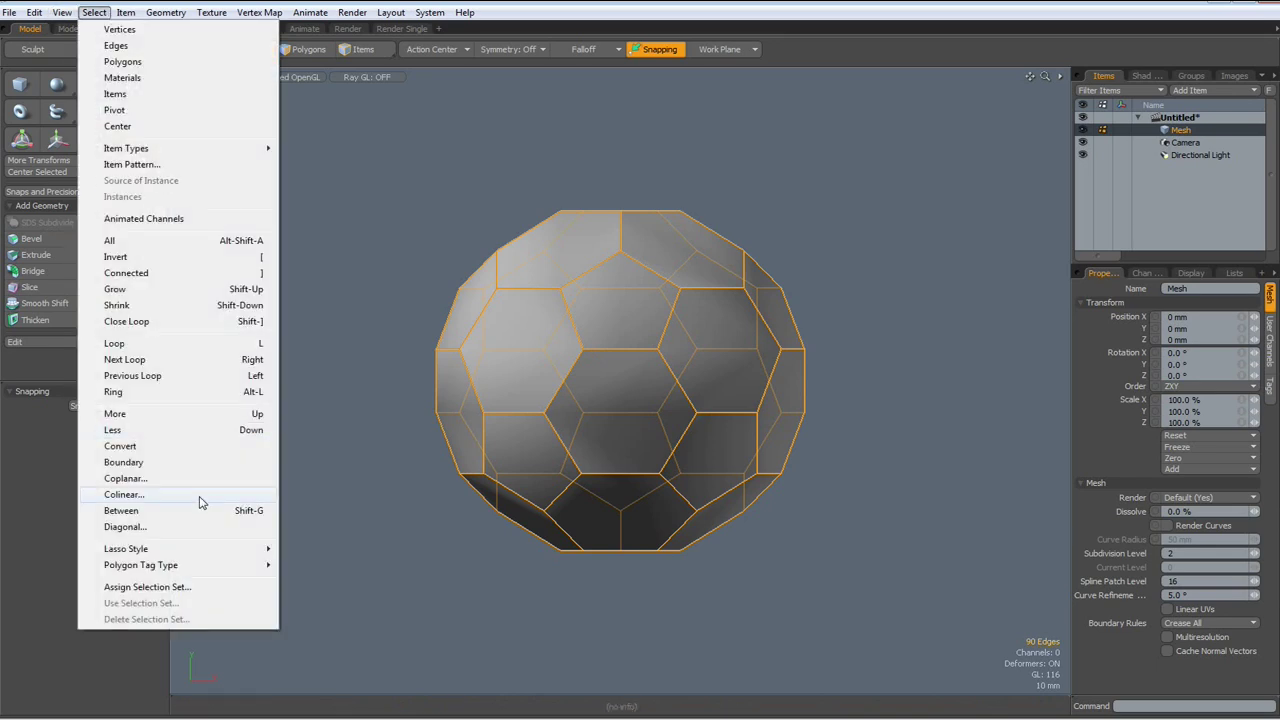
{"action": "left_click", "coordinate": [147, 587]}
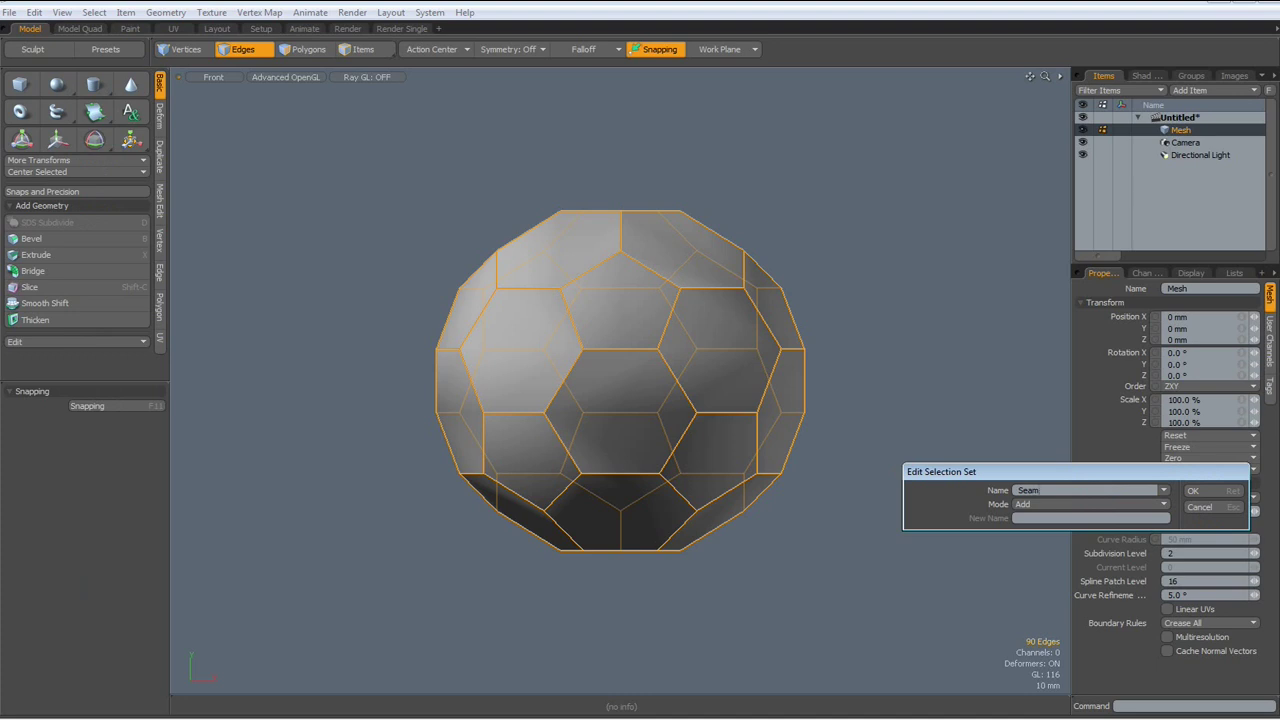
{"action": "type", "text": "Seams"}
{"action": "key", "text": "Return"}
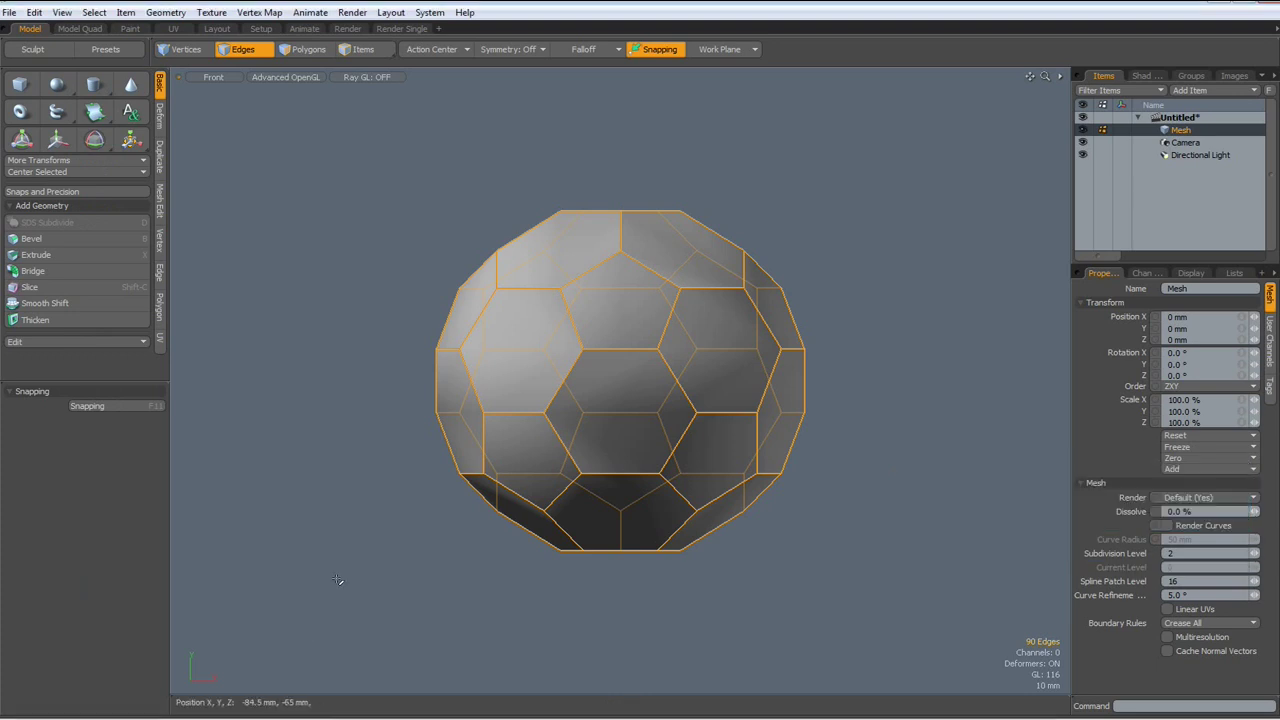
Step: Subdivide all polygons of the ball three times
{"action": "key", "text": "3"}
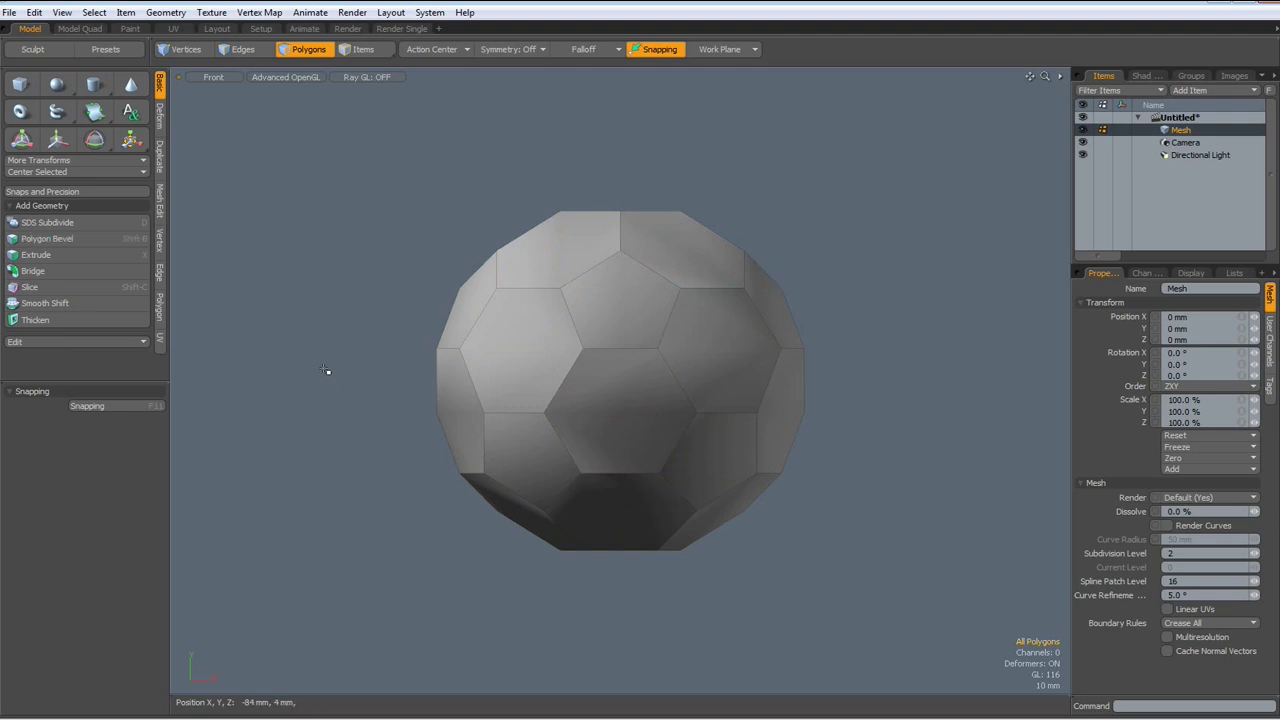
{"action": "key", "text": "shift+d"}
{"action": "key", "text": "shift+d"}
{"action": "key", "text": "shift+d"}
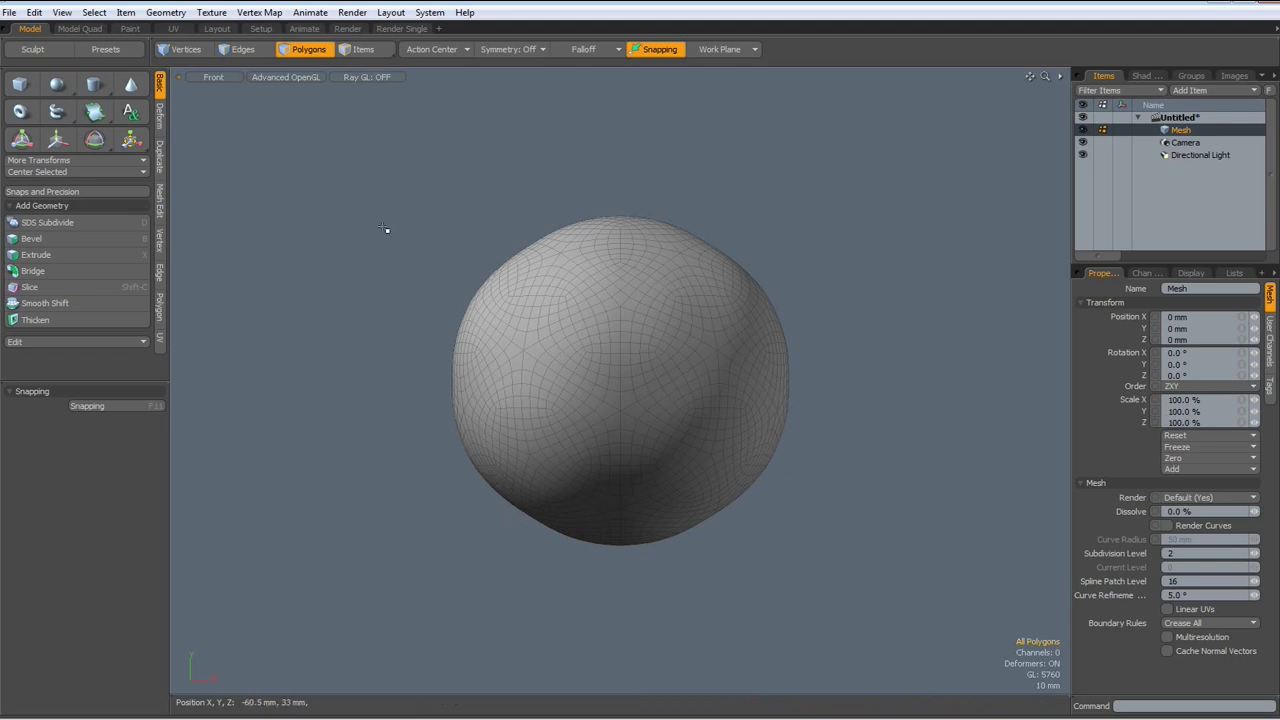
Step: Display the front view in Reflection shading with the wireframe hidden to check the ball's surface
{"action": "left_click", "coordinate": [285, 78]}
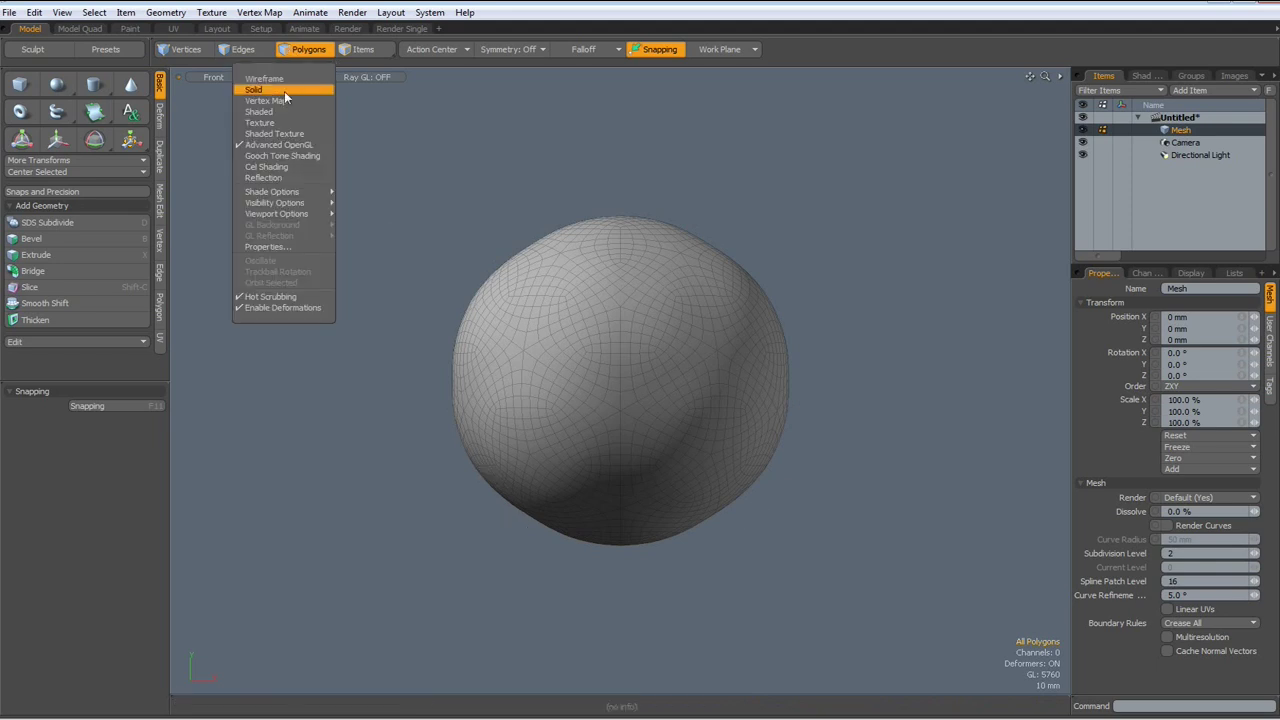
{"action": "left_click", "coordinate": [286, 180]}
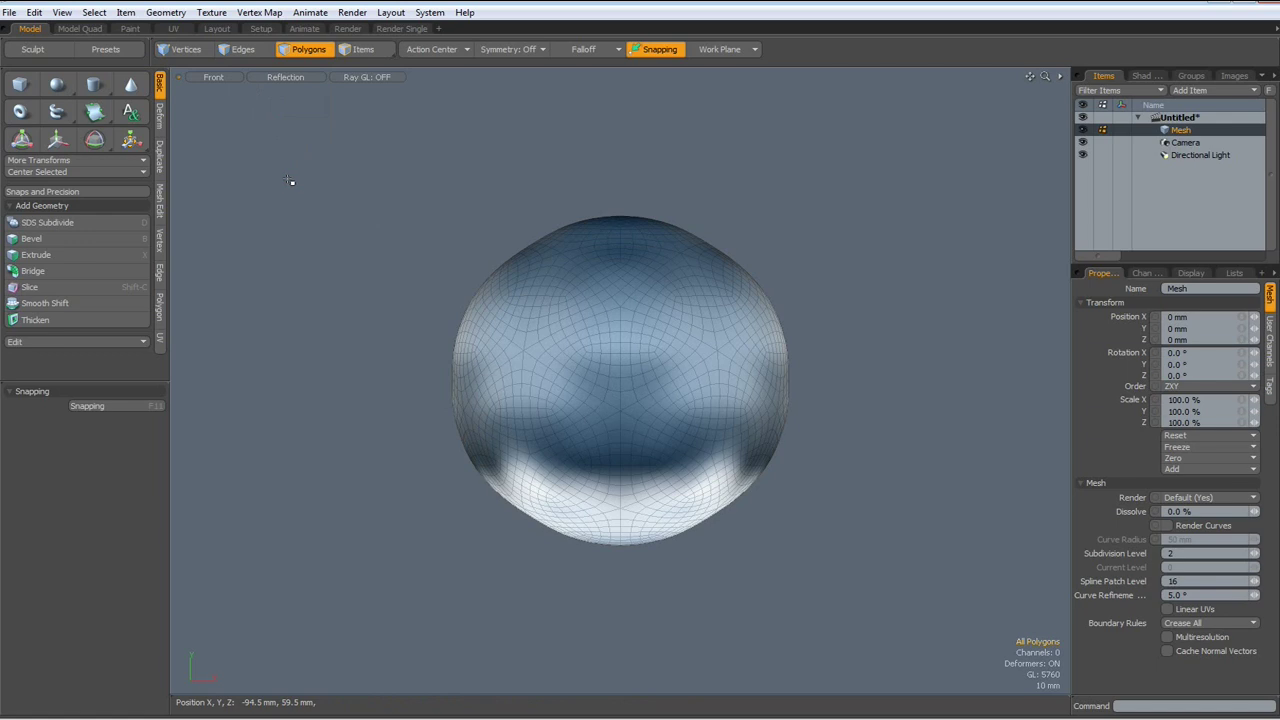
{"action": "key", "text": "ctrl+Tab"}
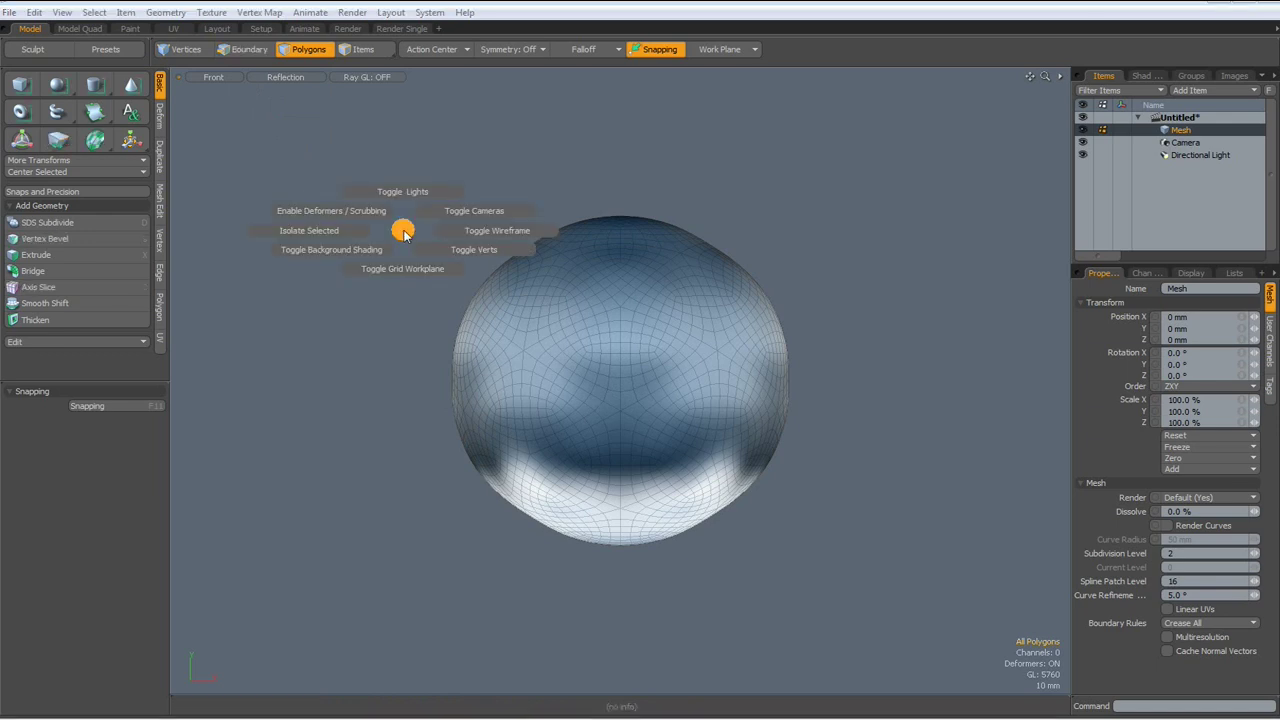
{"action": "left_click", "coordinate": [498, 229]}
{"action": "mouse_move", "coordinate": [763, 177]}
{"action": "left_mouse_down", "text": "alt"}
{"action": "mouse_move", "coordinate": [757, 234]}
{"action": "mouse_move", "coordinate": [757, 206]}
{"action": "left_mouse_up", "text": "alt"}
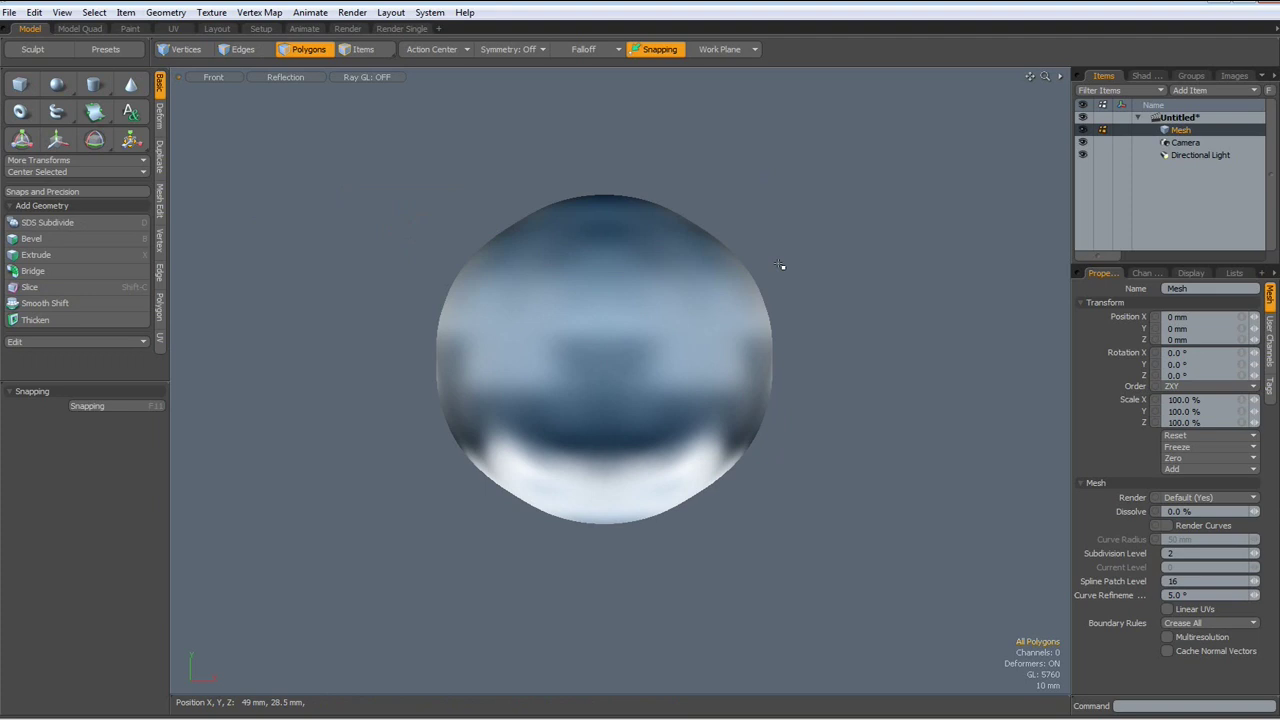
Step: Examine the ball's reflections in the perspective view and return the shading to Advanced OpenGL
{"action": "key", "text": "ctrl+space"}
{"action": "left_click", "coordinate": [818, 246]}
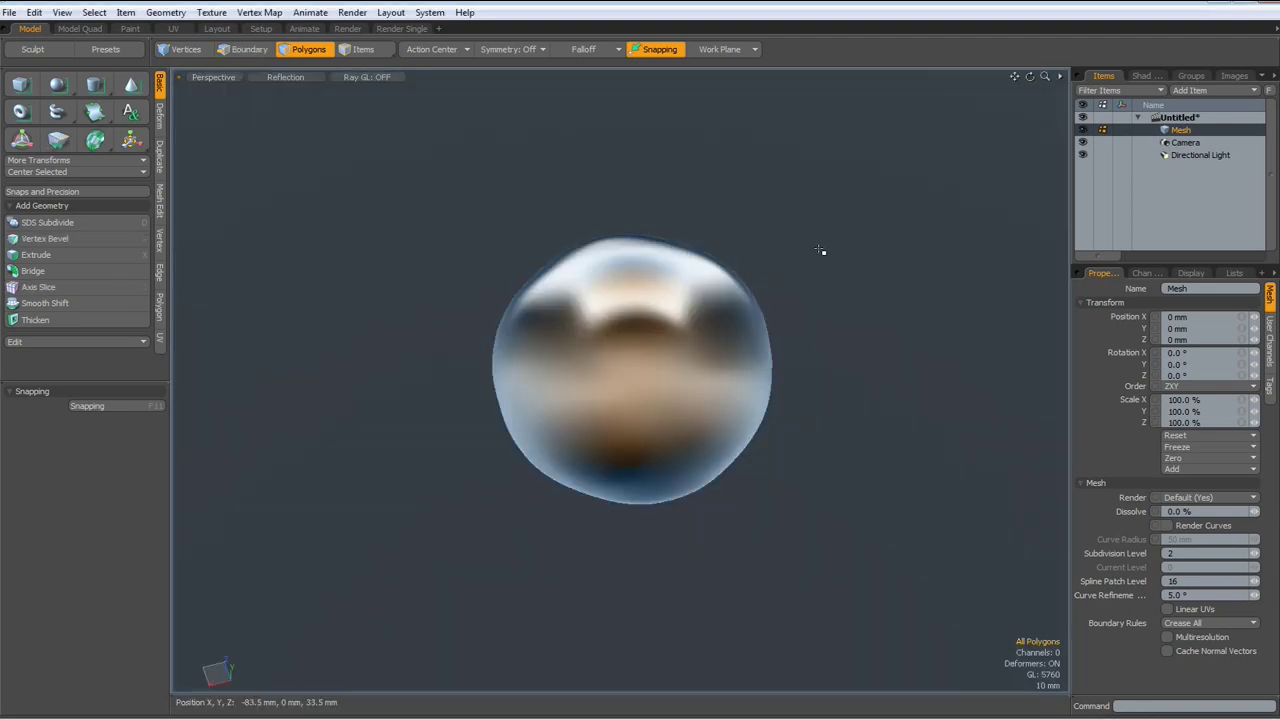
{"action": "mouse_move", "coordinate": [849, 286]}
{"action": "left_mouse_down", "text": "alt"}
{"action": "mouse_move", "coordinate": [683, 289]}
{"action": "mouse_move", "coordinate": [769, 200]}
{"action": "mouse_move", "coordinate": [837, 337]}
{"action": "mouse_move", "coordinate": [674, 234]}
{"action": "mouse_move", "coordinate": [807, 190]}
{"action": "mouse_move", "coordinate": [866, 303]}
{"action": "mouse_move", "coordinate": [946, 240]}
{"action": "left_mouse_up", "text": "alt"}
{"action": "left_click", "coordinate": [240, 77]}
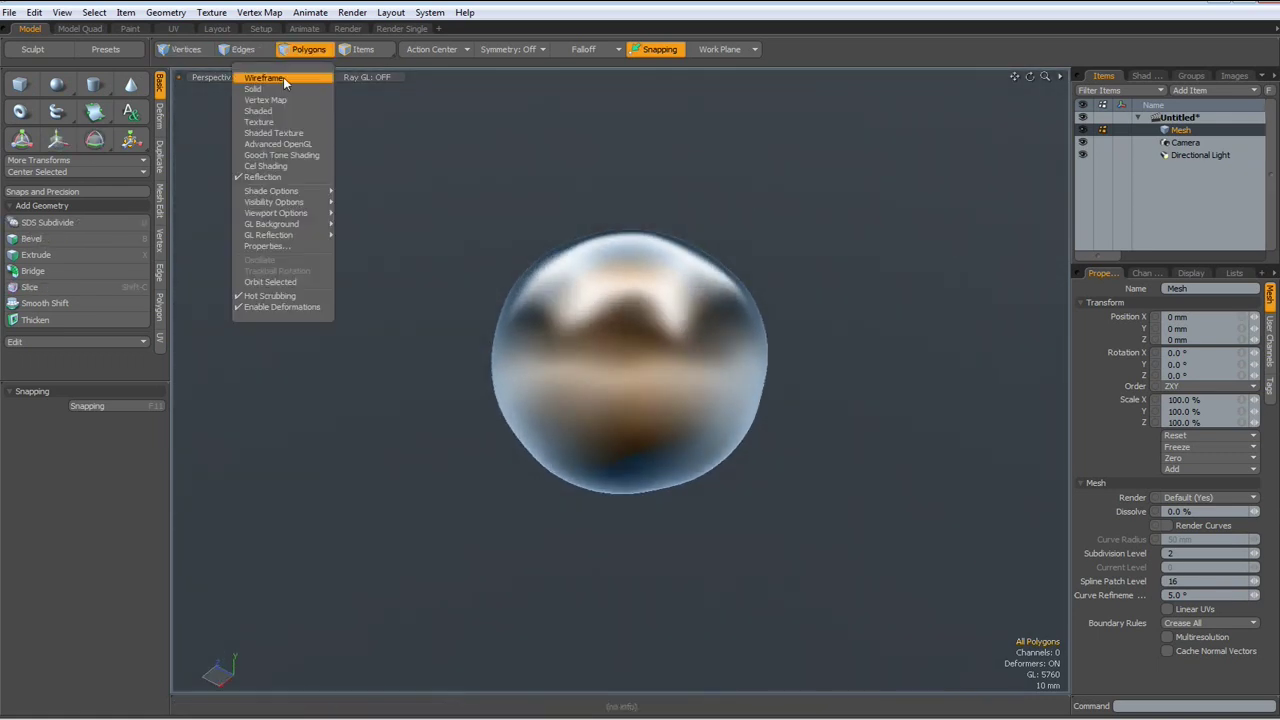
{"action": "left_click", "coordinate": [293, 146]}
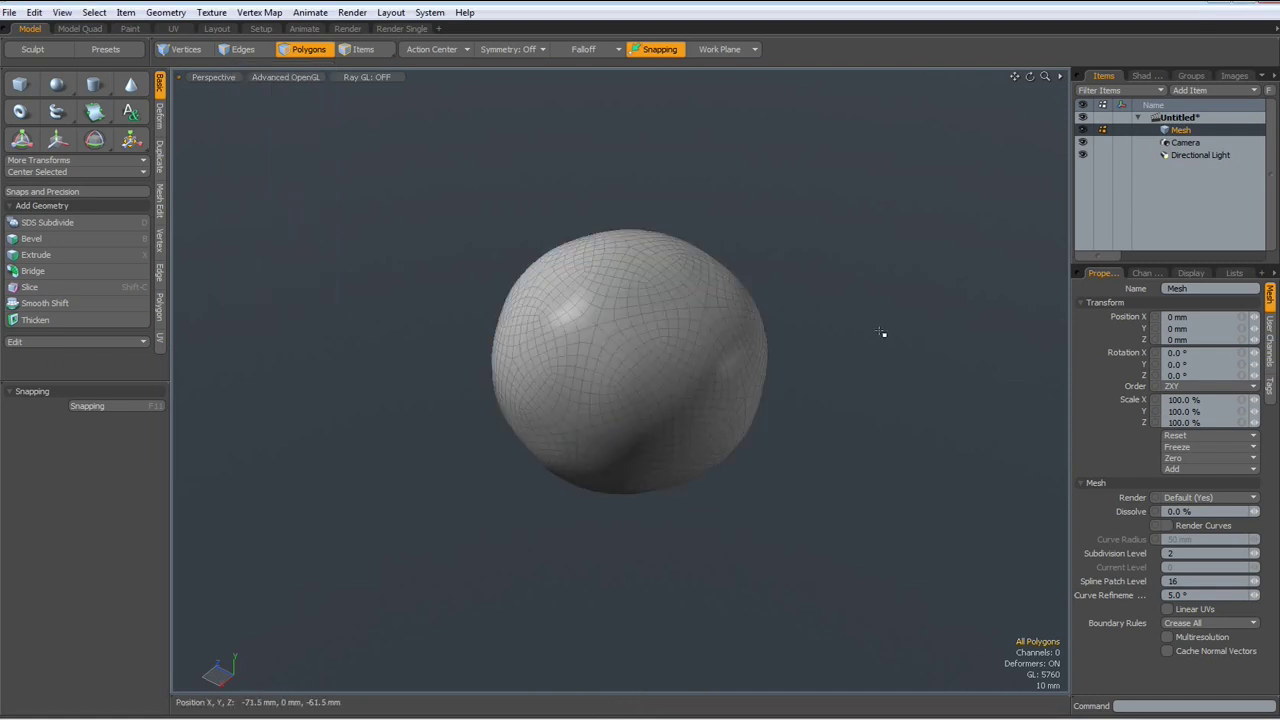
Step: Add a new mesh item and draw a Globe sphere in it, about 59 mm in radius, with 24 sides and 12 segments
{"action": "key", "text": "n"}
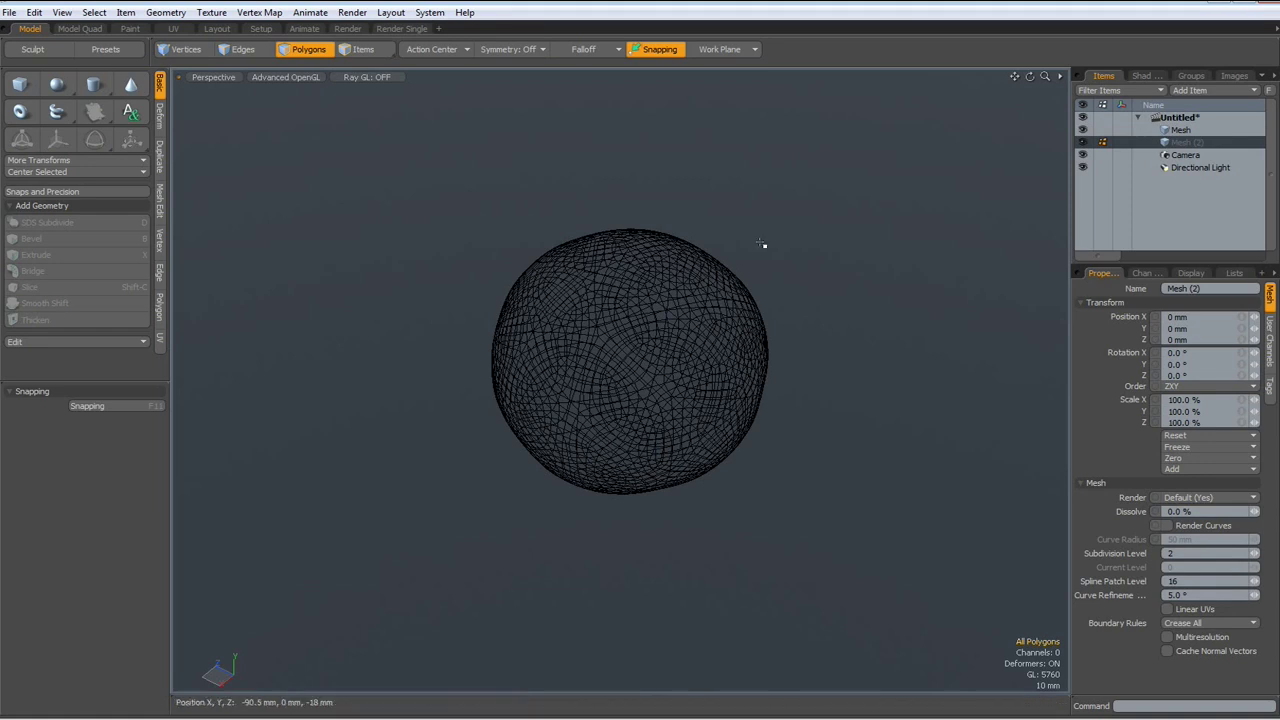
{"action": "left_click", "coordinate": [62, 88]}
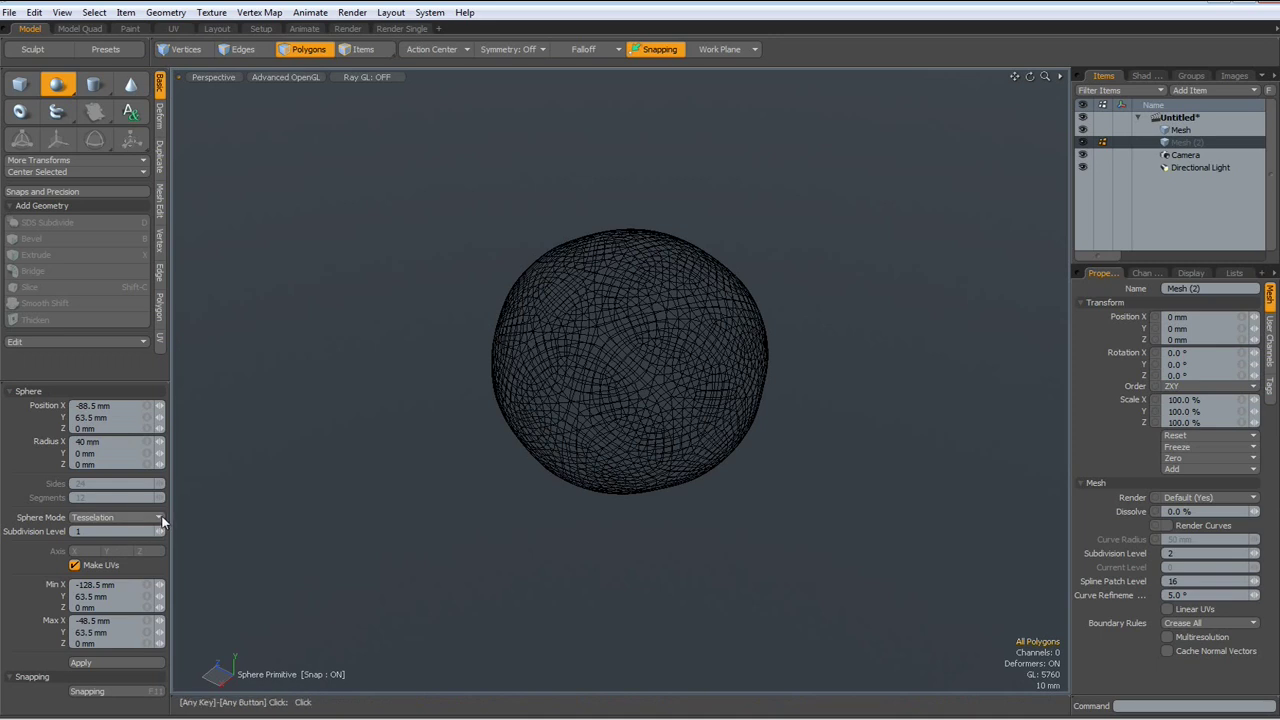
{"action": "left_click", "coordinate": [159, 519]}
{"action": "left_click", "coordinate": [152, 494]}
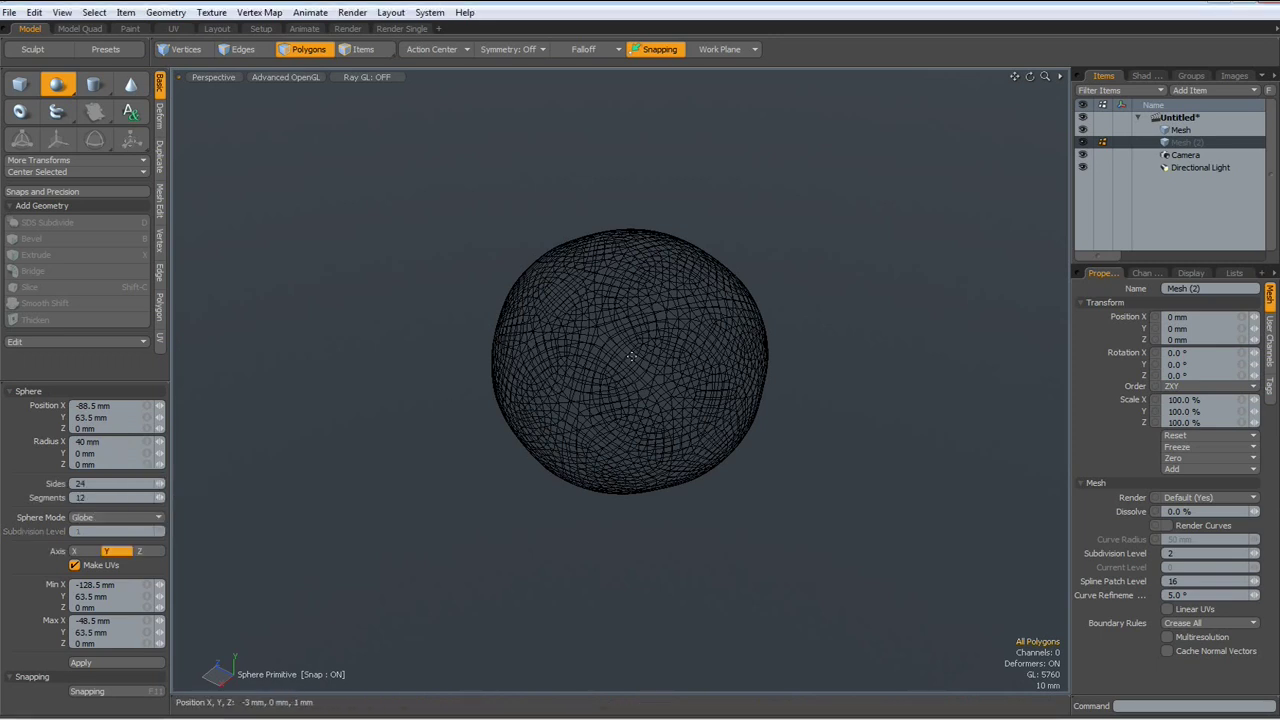
{"action": "key", "text": "space"}
{"action": "left_click_drag", "start_coordinate": [632, 357], "coordinate": [680, 398]}
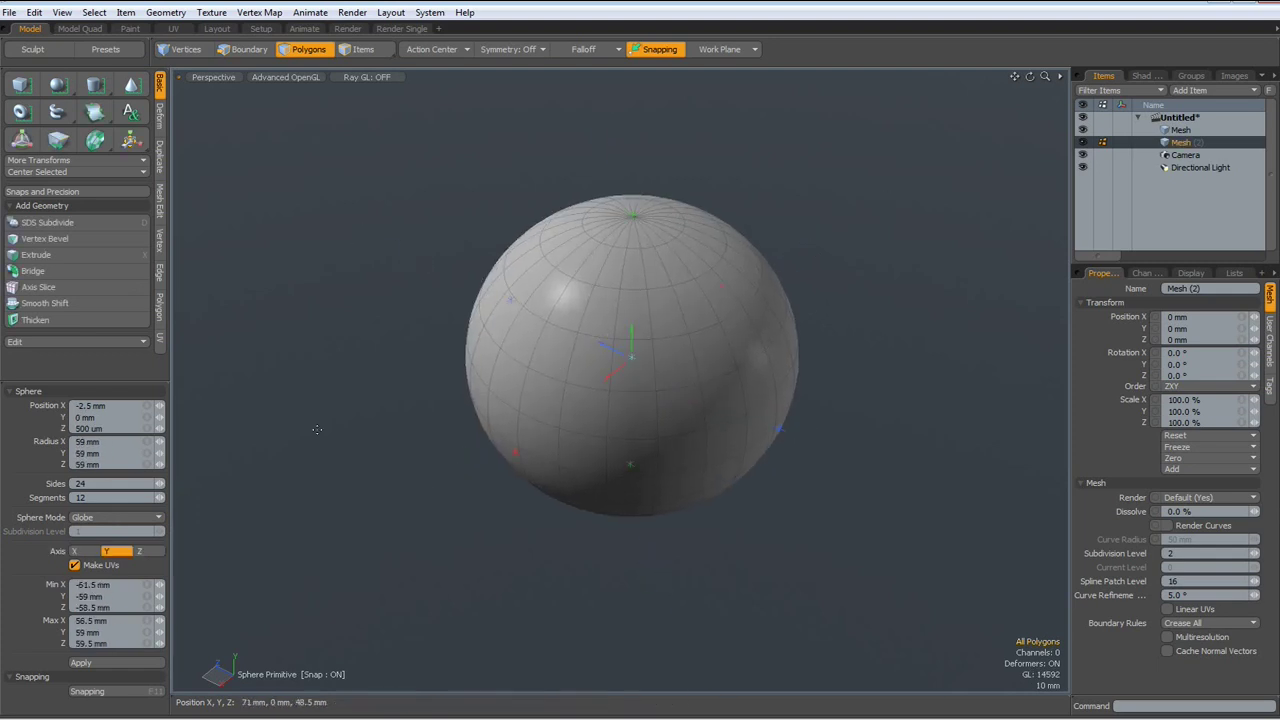
Step: Set the new sphere's radius to 110 mm on all three axes
{"action": "left_click", "coordinate": [148, 447]}
{"action": "type", "text": "1"}
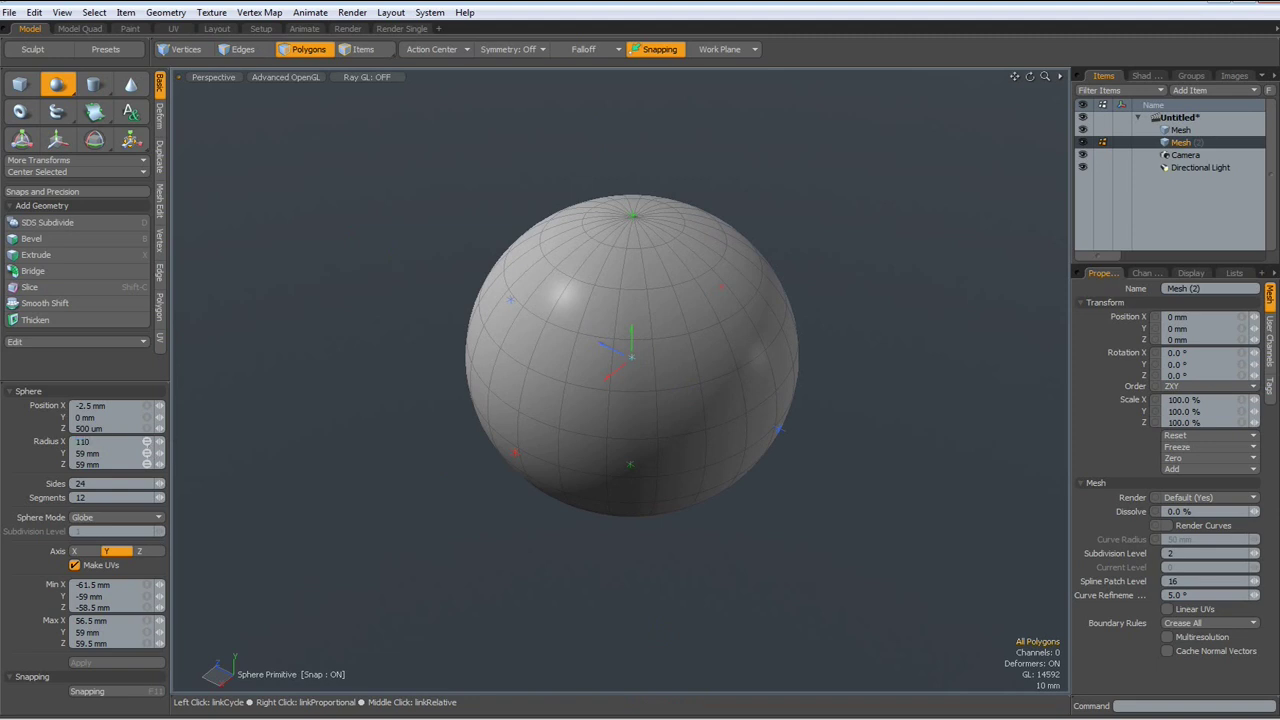
{"action": "type", "text": "10"}
{"action": "key", "text": "Return"}
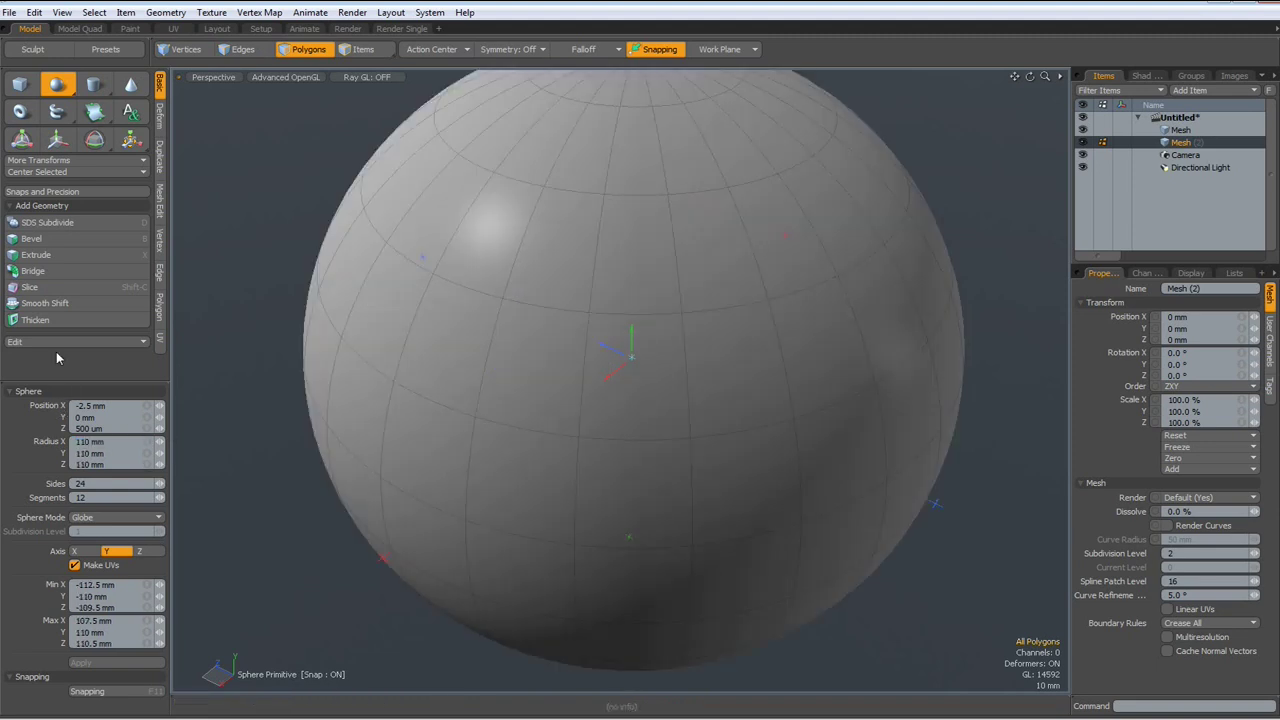
Step: Centre the new sphere on all axes and set its position to 0 mm
{"action": "left_click", "coordinate": [64, 174]}
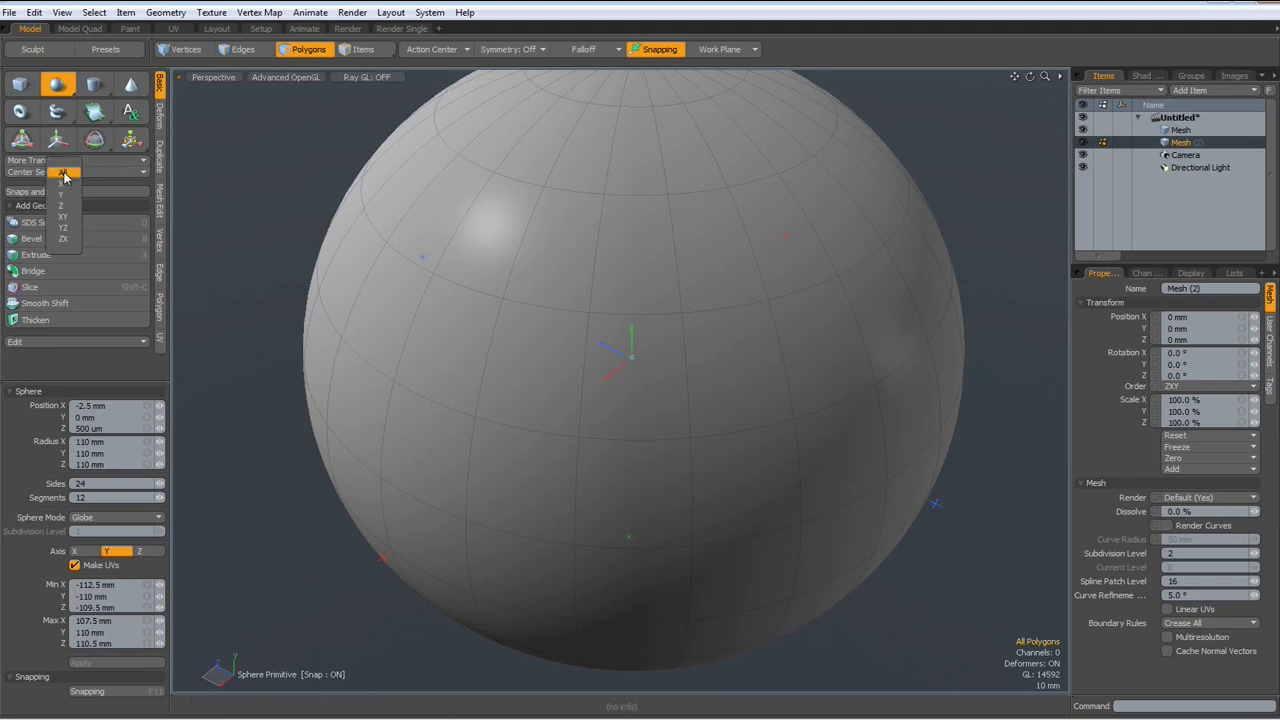
{"action": "left_click", "coordinate": [64, 174]}
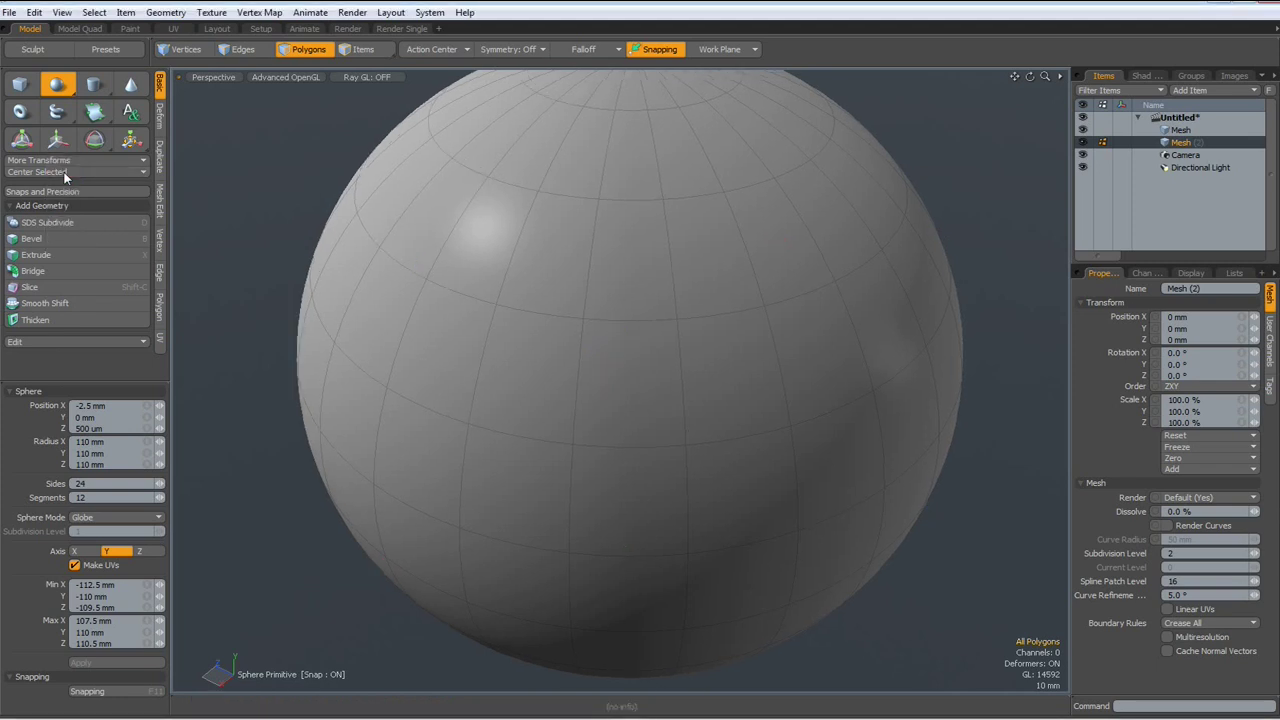
{"action": "left_click", "coordinate": [150, 408]}
{"action": "type", "text": "0"}
{"action": "key", "text": "Return"}
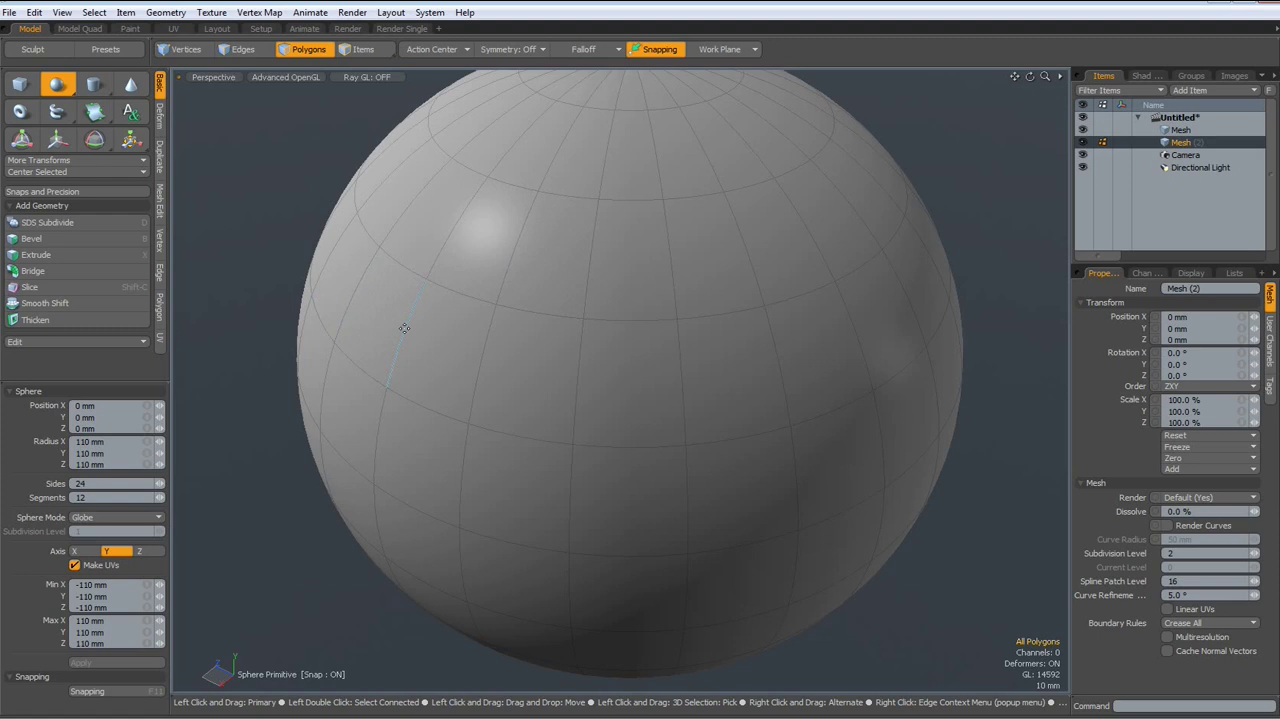
Step: Turn off the globe sphere's subdivision surface and turn it back on as a densely subdivided mesh
{"action": "key", "text": "Tab"}
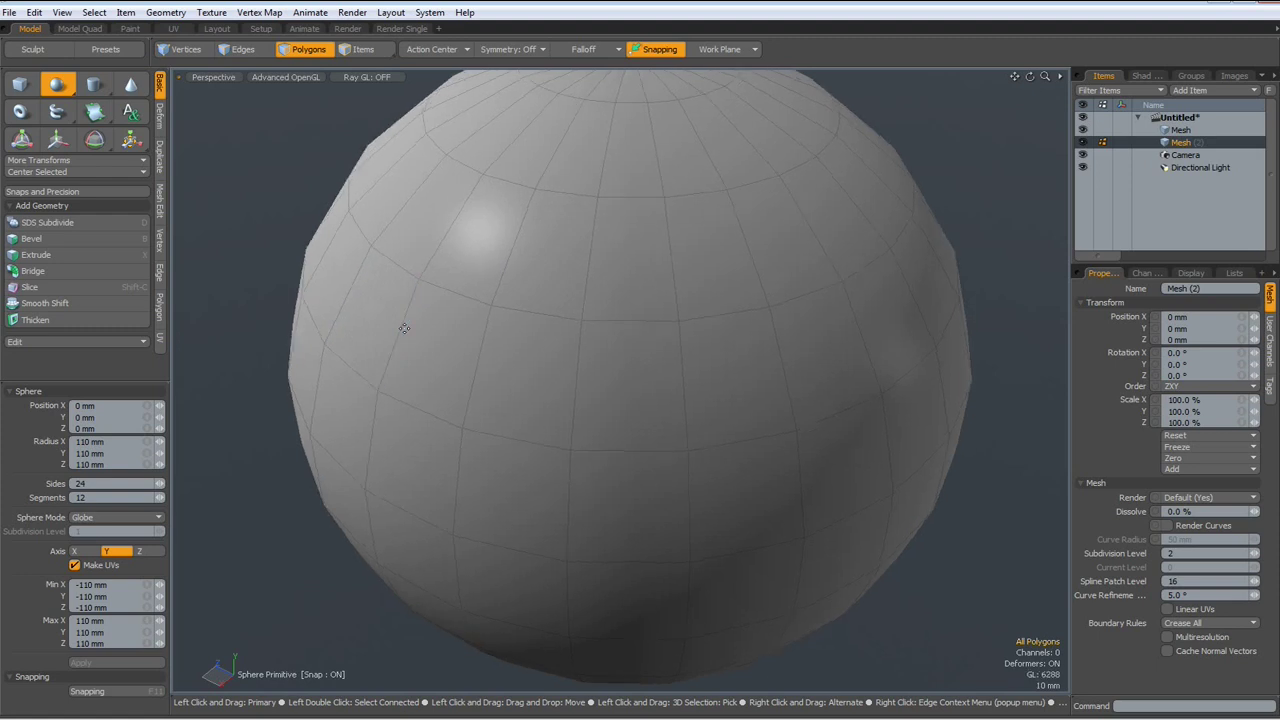
{"action": "key", "text": "Tab"}
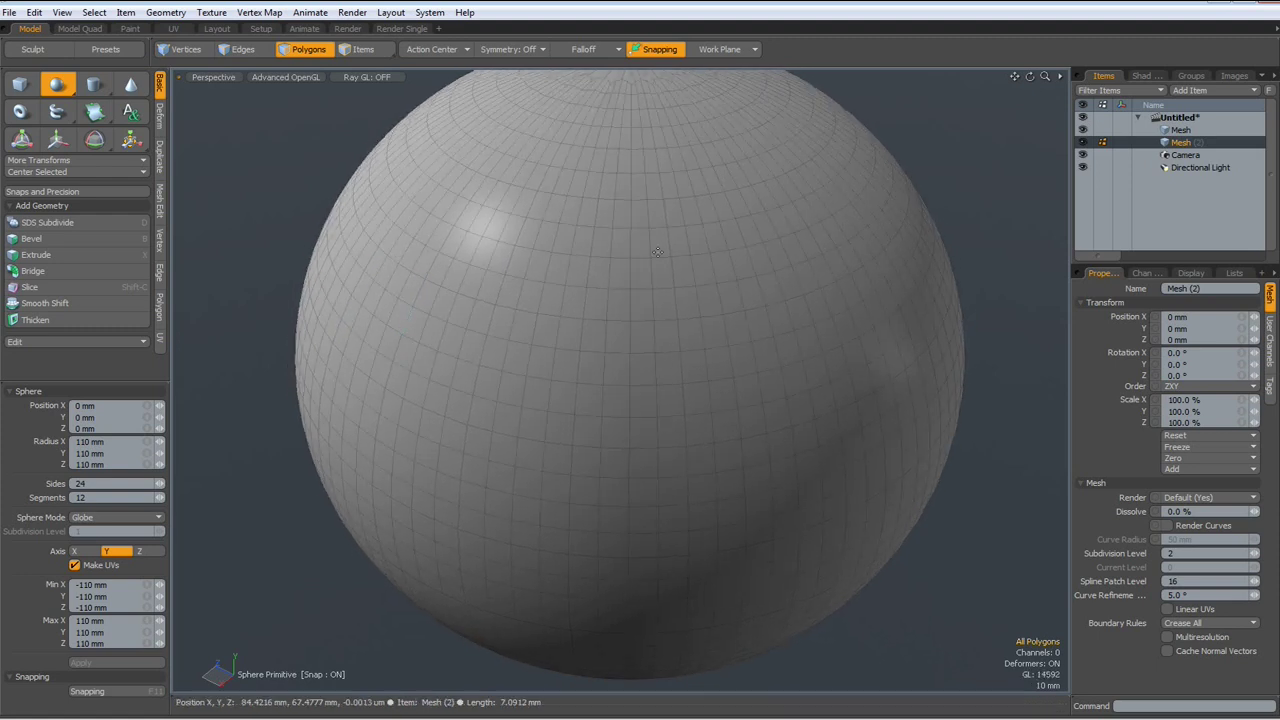
{"action": "scroll", "coordinate": [923, 194], "scroll_direction": "down", "scroll_amount": 4}
{"action": "left_click_drag", "start_coordinate": [963, 208], "coordinate": [760, 297], "text": "alt+shift"}
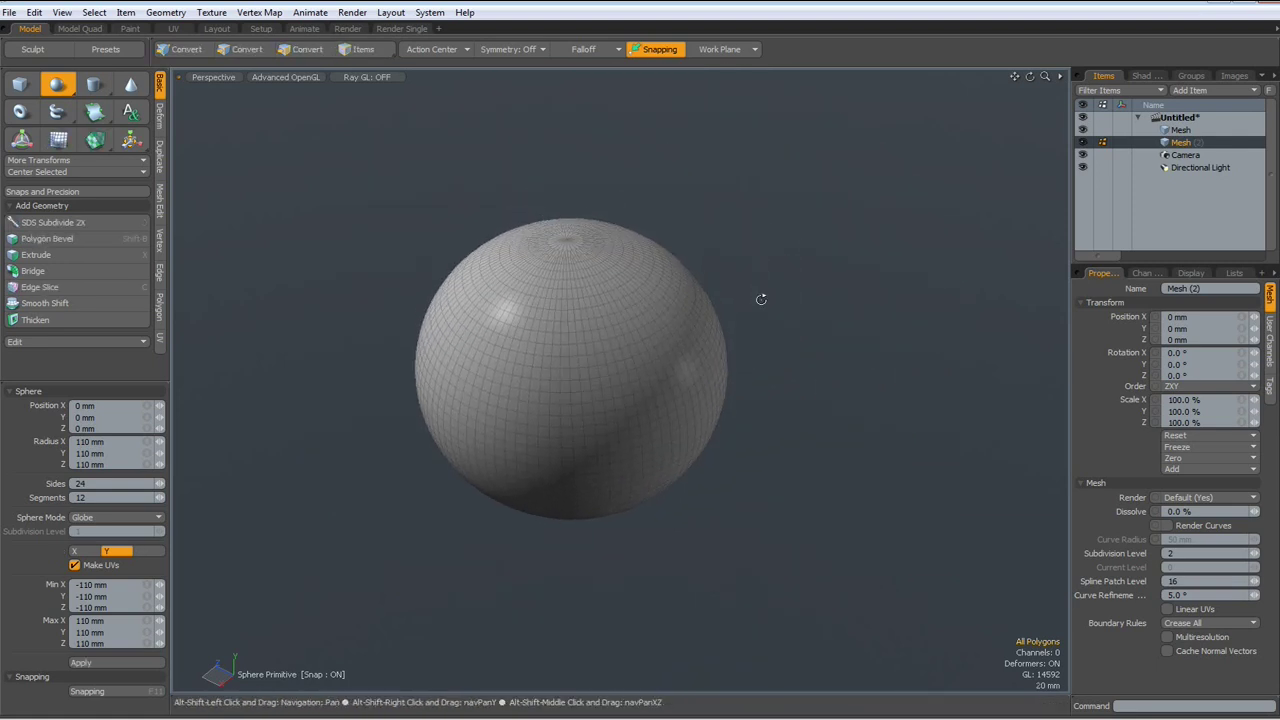
Step: Make the original ball mesh active and set the snapping constraint mode to Background
{"action": "left_click", "coordinate": [1170, 131]}
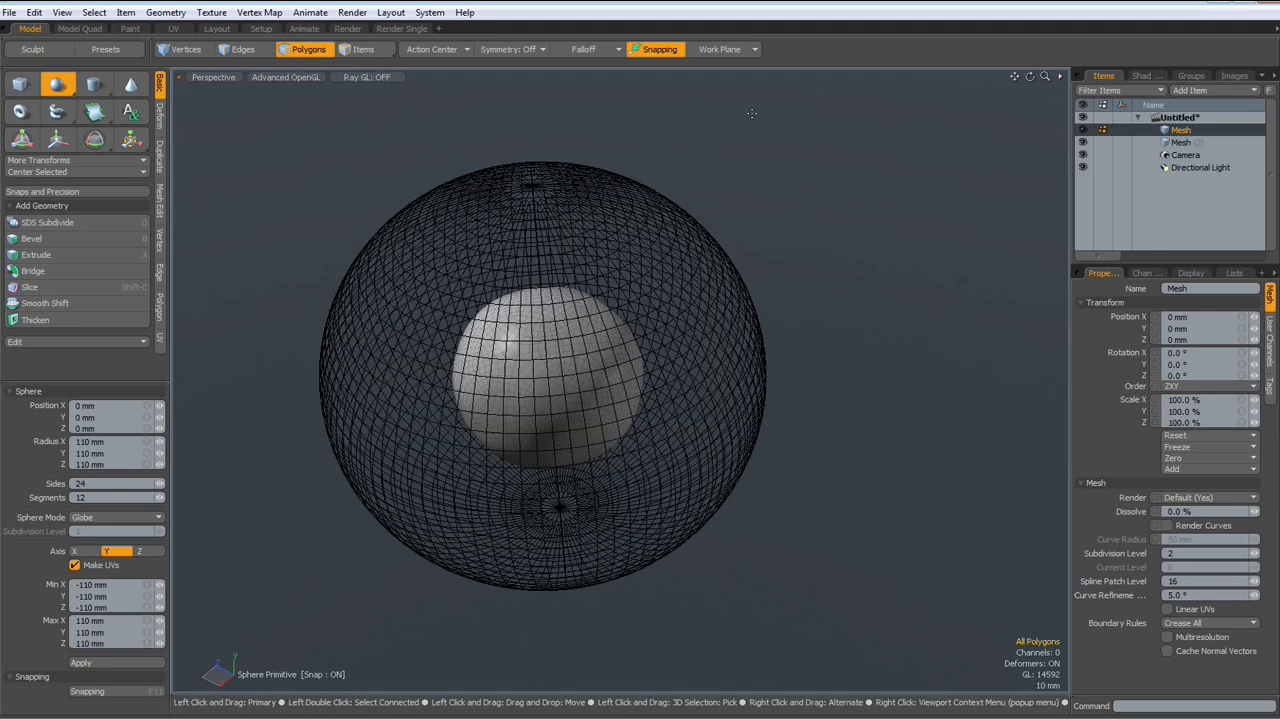
{"action": "key", "text": "F11"}
{"action": "left_click", "coordinate": [772, 159]}
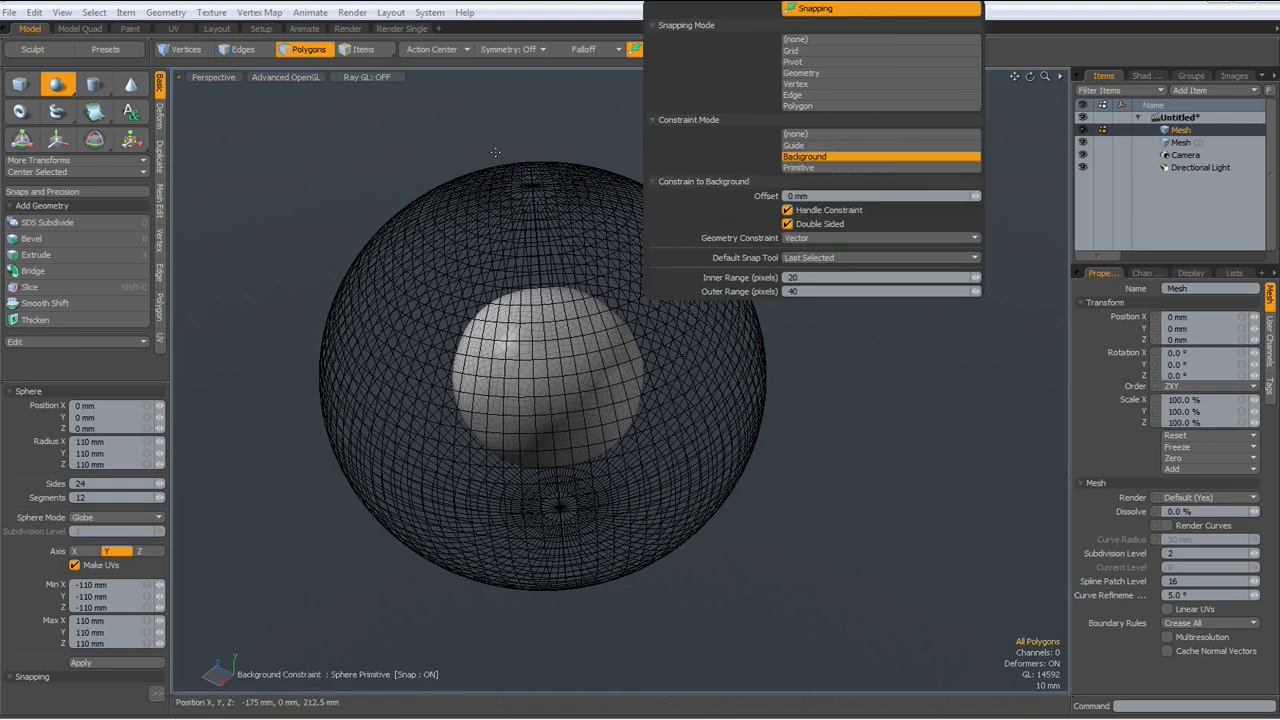
Step: Scale the ball mesh up uniformly until it conforms to the background globe sphere, and hide the globe sphere's mesh
{"action": "key", "text": "r"}
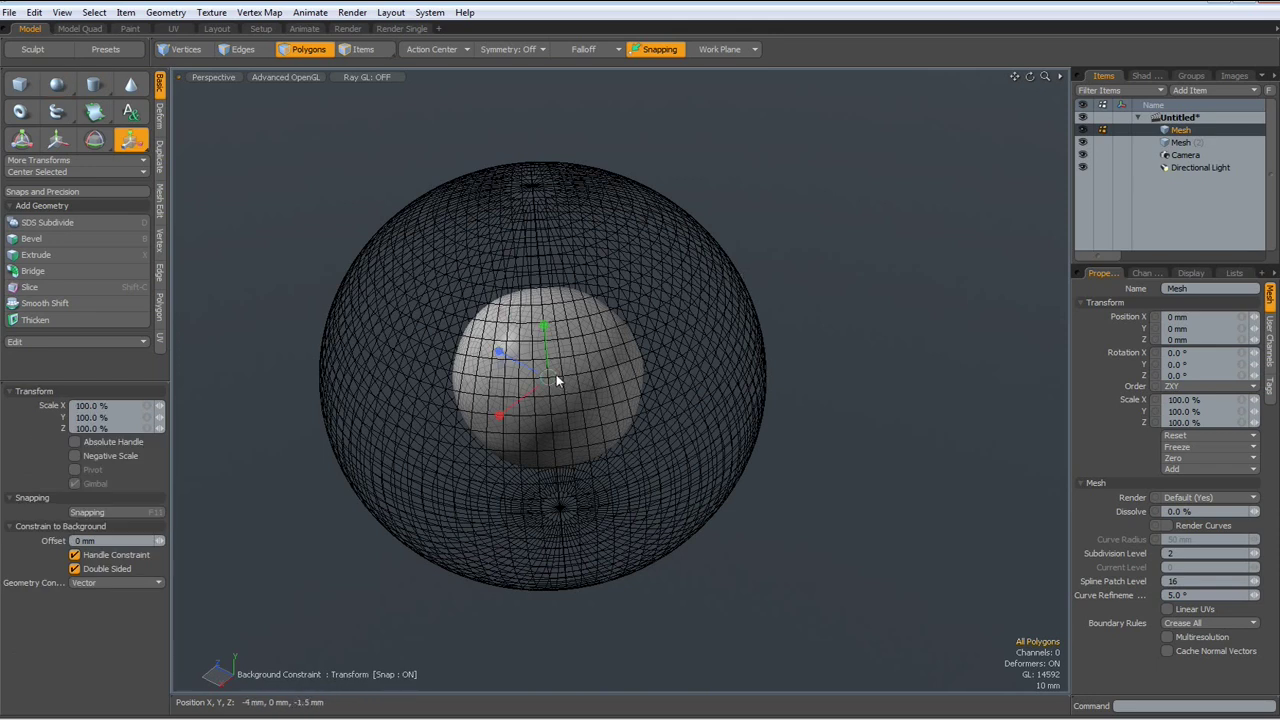
{"action": "left_click_drag", "start_coordinate": [548, 377], "coordinate": [704, 372]}
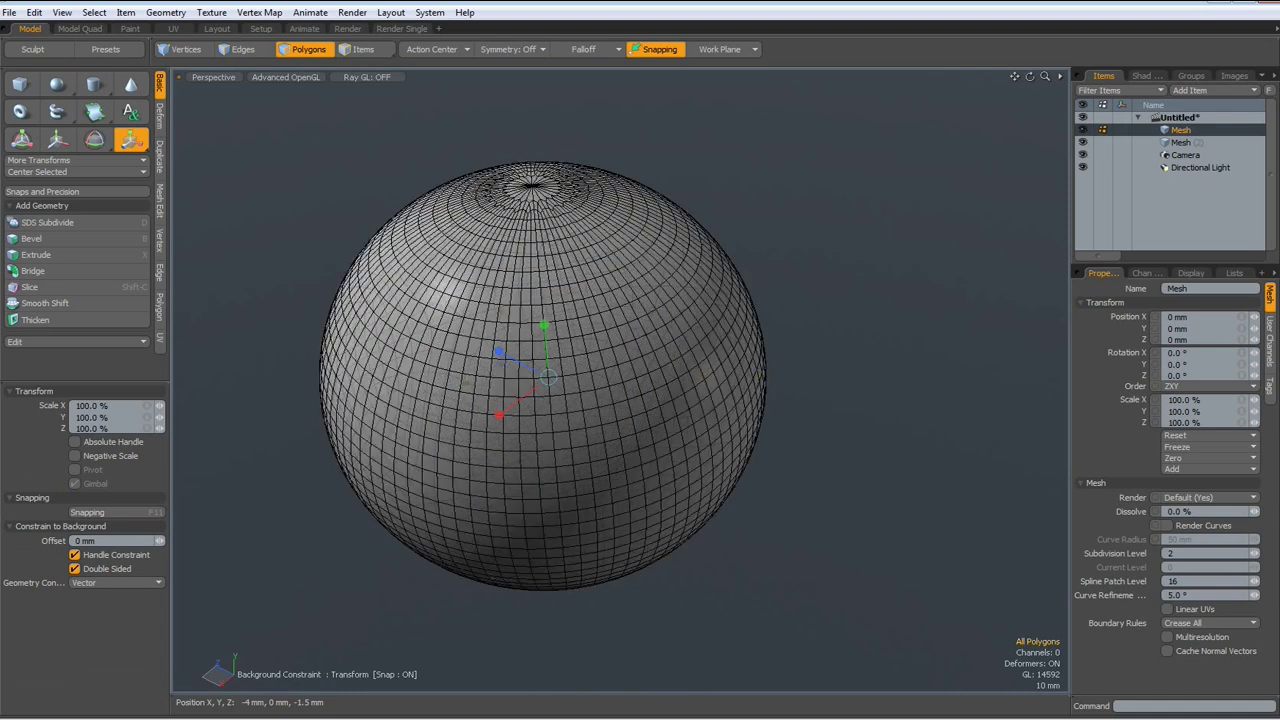
{"action": "key", "text": "space"}
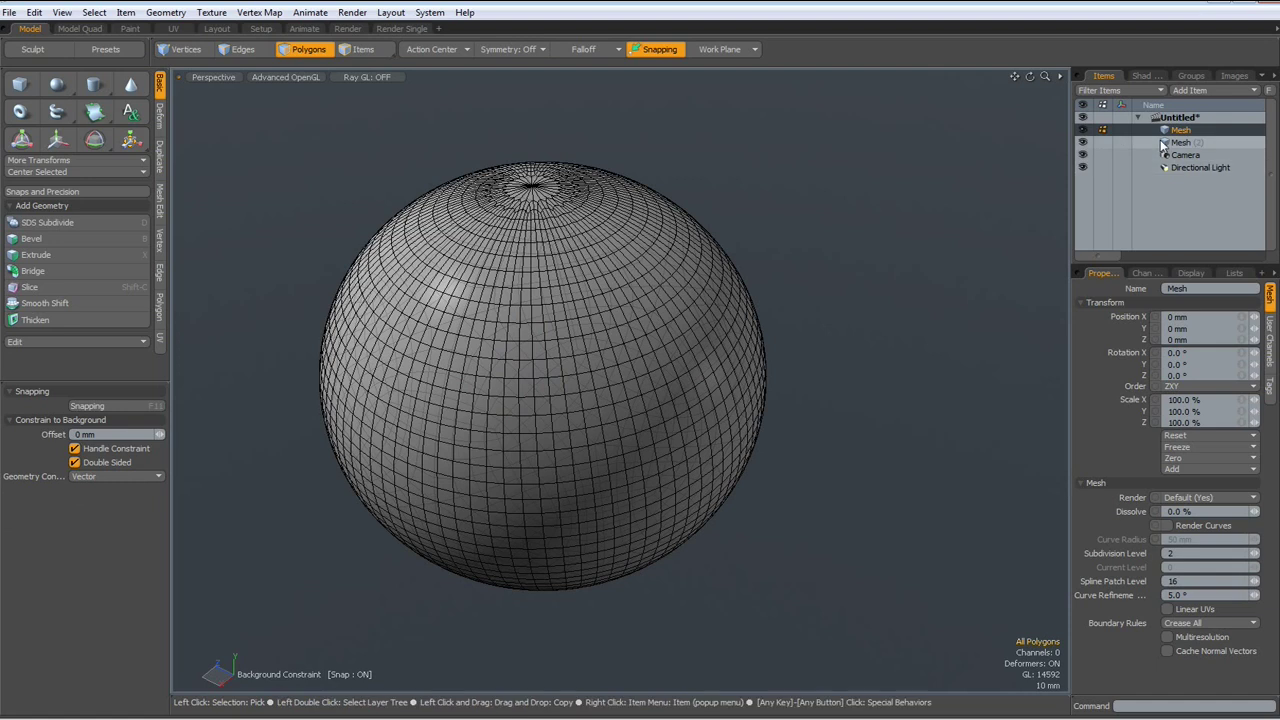
{"action": "left_click", "coordinate": [1083, 145]}
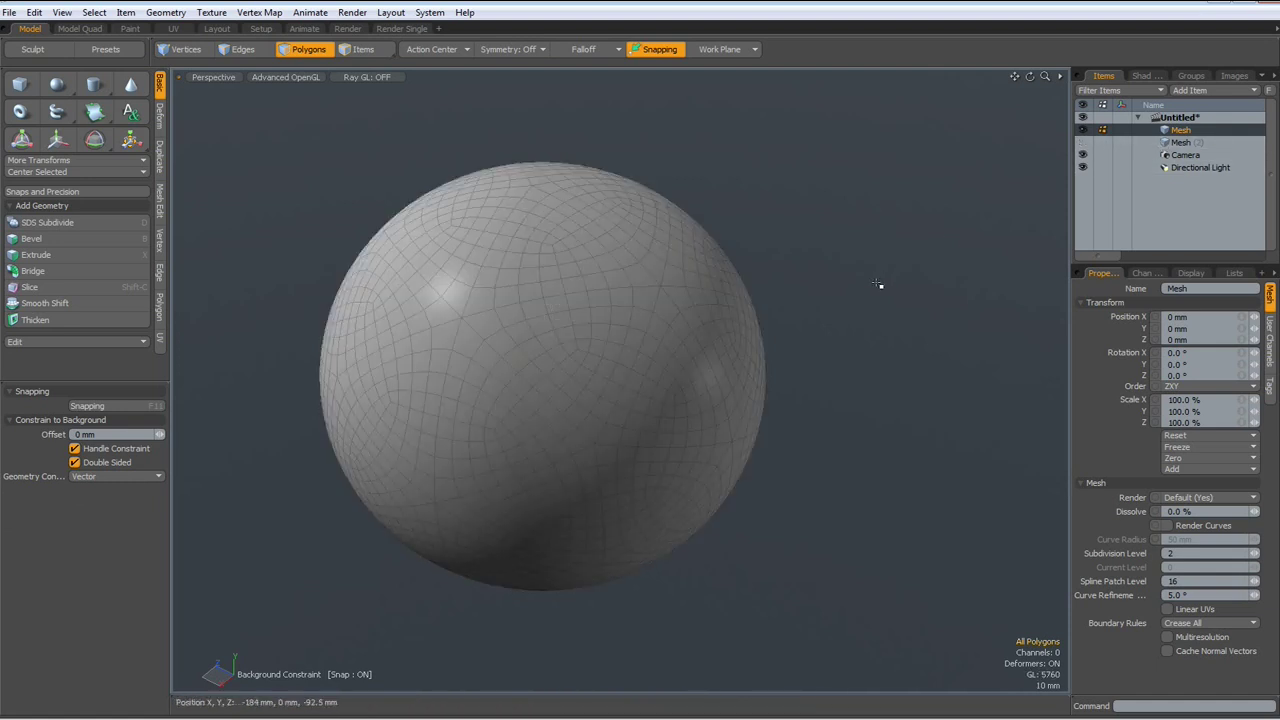
Step: Select all edges stored in the Seams selection set of the ball mesh
{"action": "key", "text": "ctrl+space"}
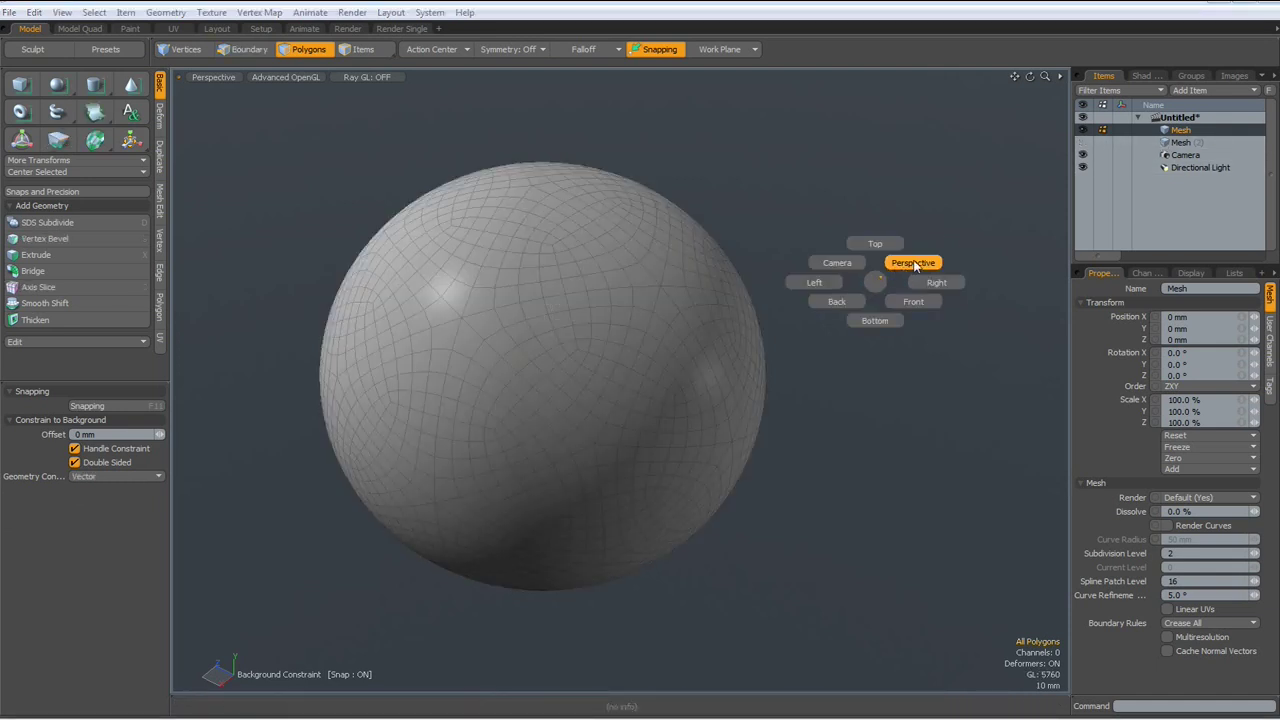
{"action": "left_click", "coordinate": [910, 266]}
{"action": "mouse_move", "coordinate": [794, 486]}
{"action": "left_mouse_down", "text": "alt"}
{"action": "mouse_move", "coordinate": [789, 366]}
{"action": "mouse_move", "coordinate": [866, 337]}
{"action": "mouse_move", "coordinate": [900, 440]}
{"action": "mouse_move", "coordinate": [626, 460]}
{"action": "mouse_move", "coordinate": [743, 451]}
{"action": "mouse_move", "coordinate": [737, 465]}
{"action": "mouse_move", "coordinate": [792, 485]}
{"action": "left_mouse_up", "text": "alt"}
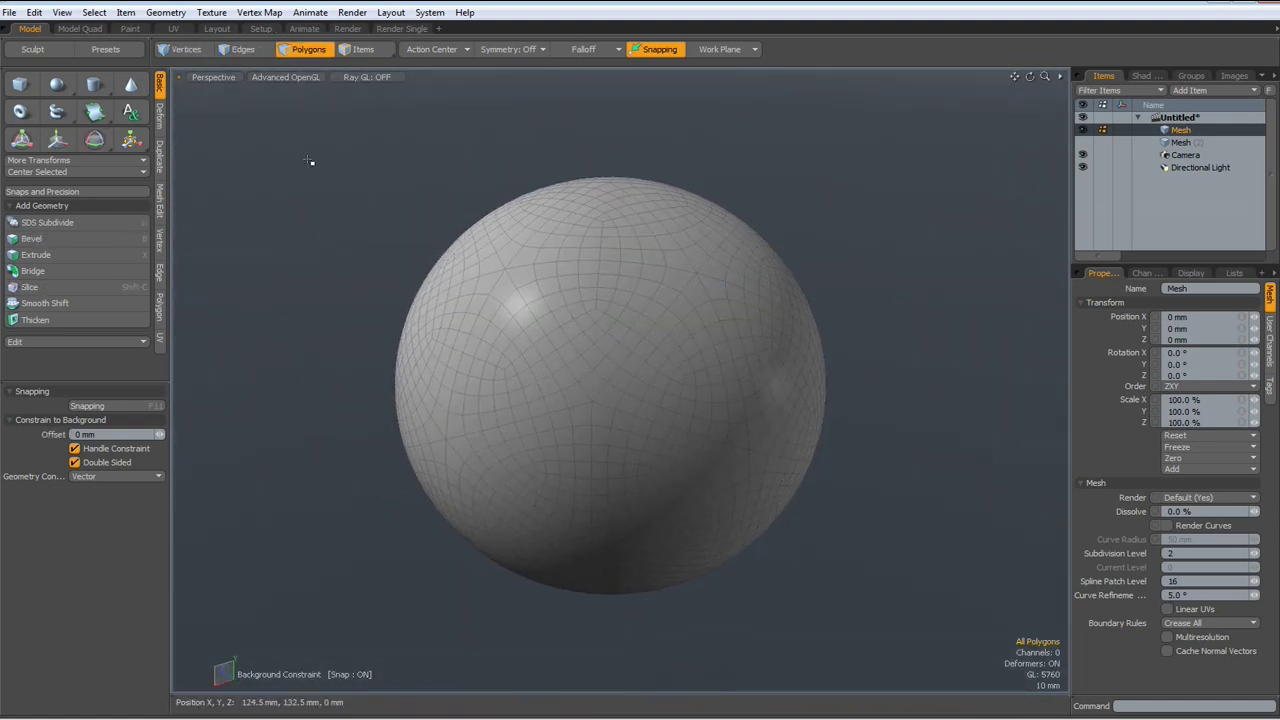
{"action": "left_click", "coordinate": [1236, 276]}
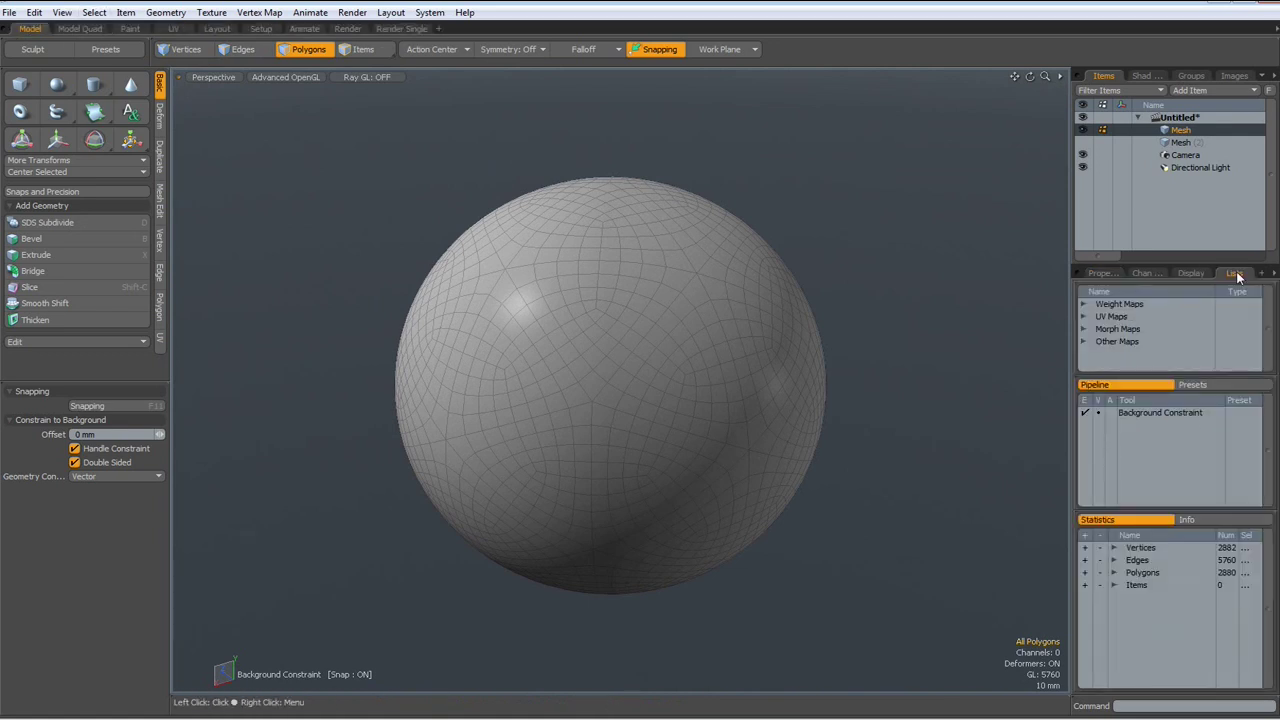
{"action": "left_click", "coordinate": [1113, 560]}
{"action": "left_click", "coordinate": [1124, 610]}
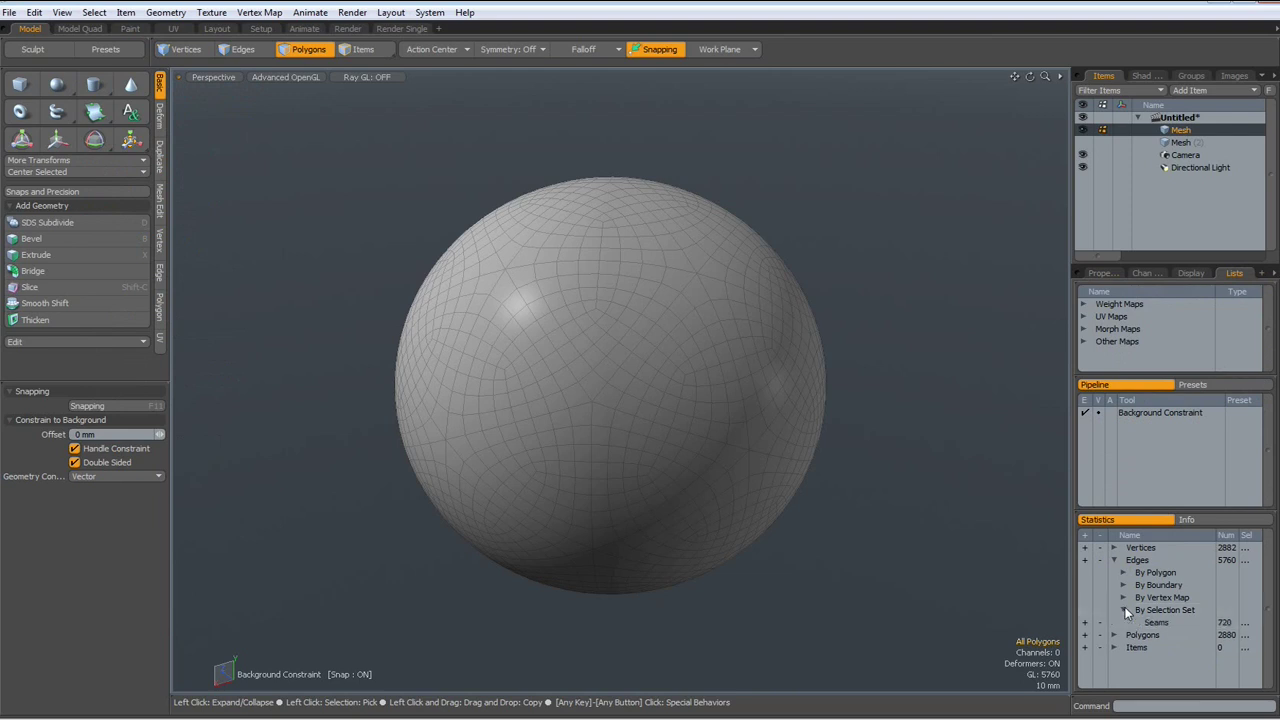
{"action": "left_click", "coordinate": [1086, 622]}
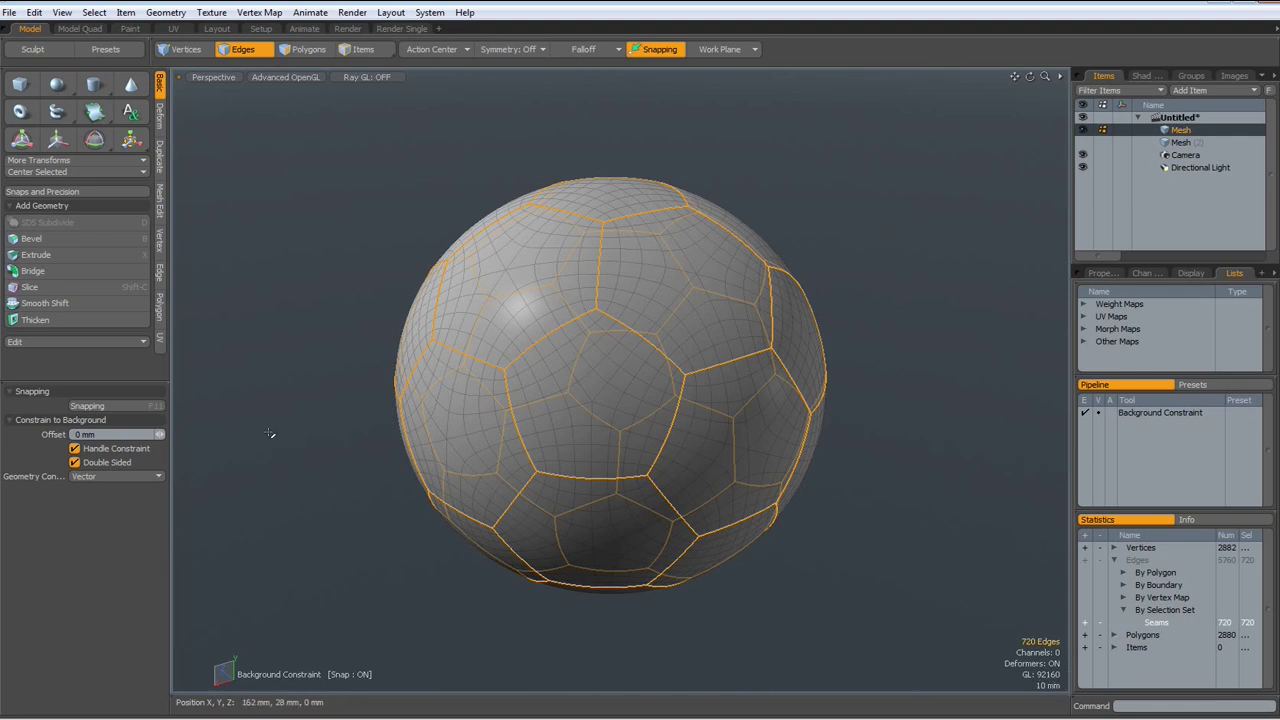
Step: Bevel the selected seam edges in Inset mode with a value of 1 mm
{"action": "key", "text": "b"}
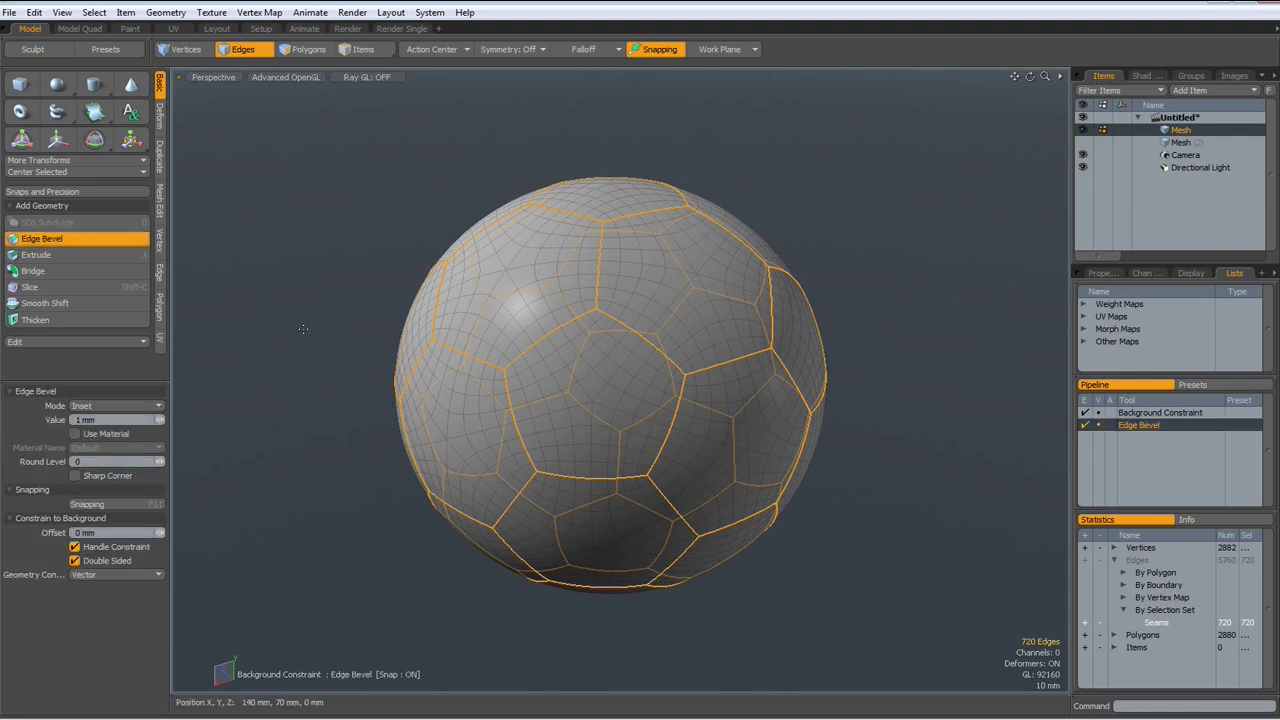
{"action": "left_click", "coordinate": [290, 351]}
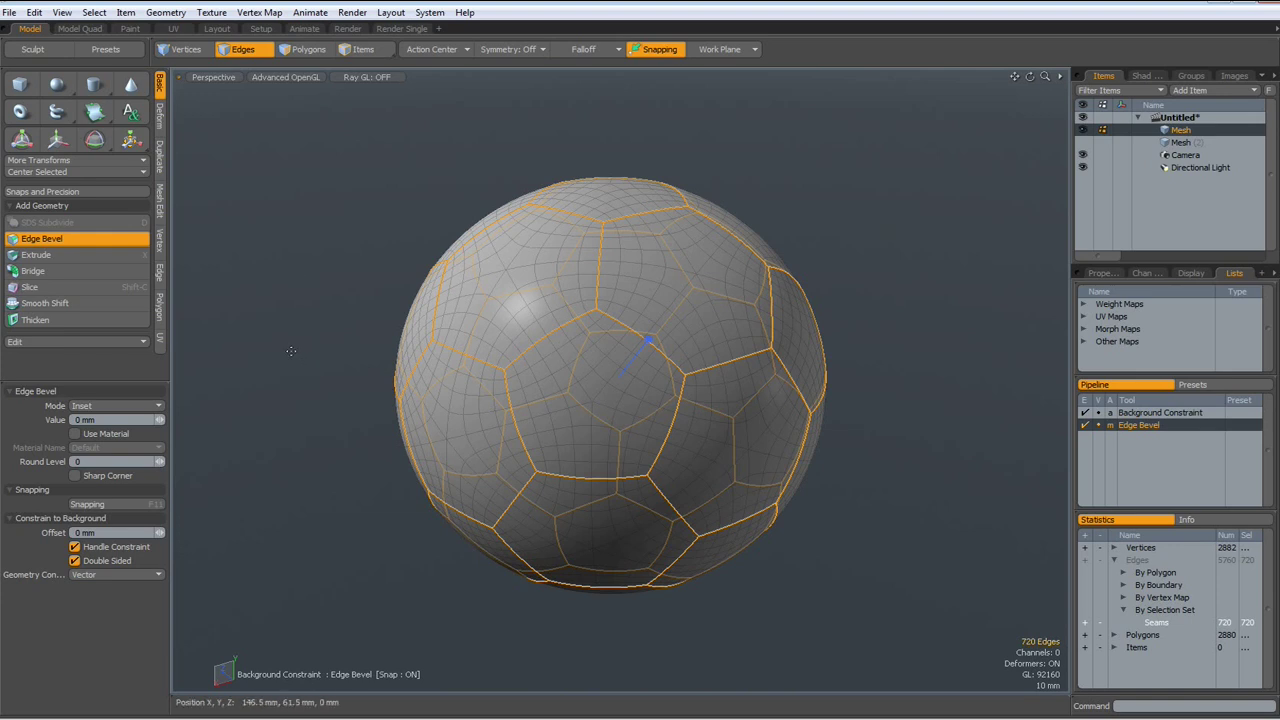
{"action": "left_click", "coordinate": [648, 340]}
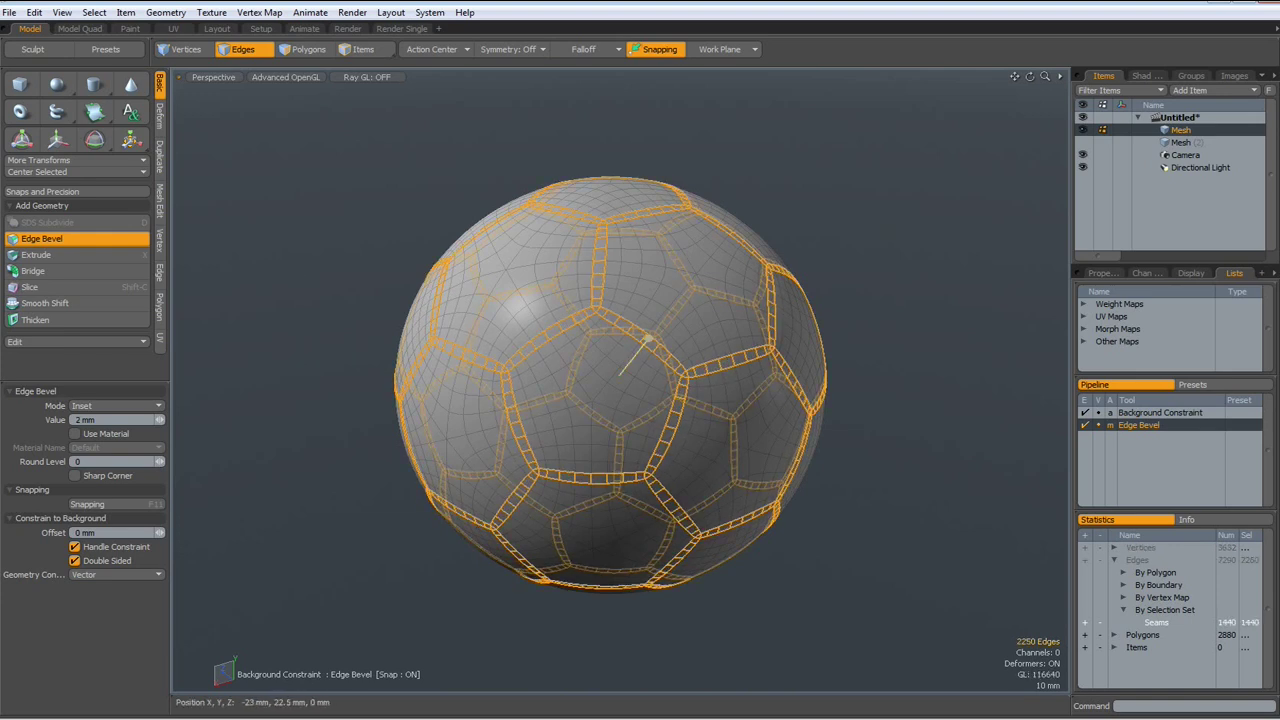
{"action": "left_click", "coordinate": [107, 420]}
{"action": "type", "text": "1"}
{"action": "key", "text": "Return"}
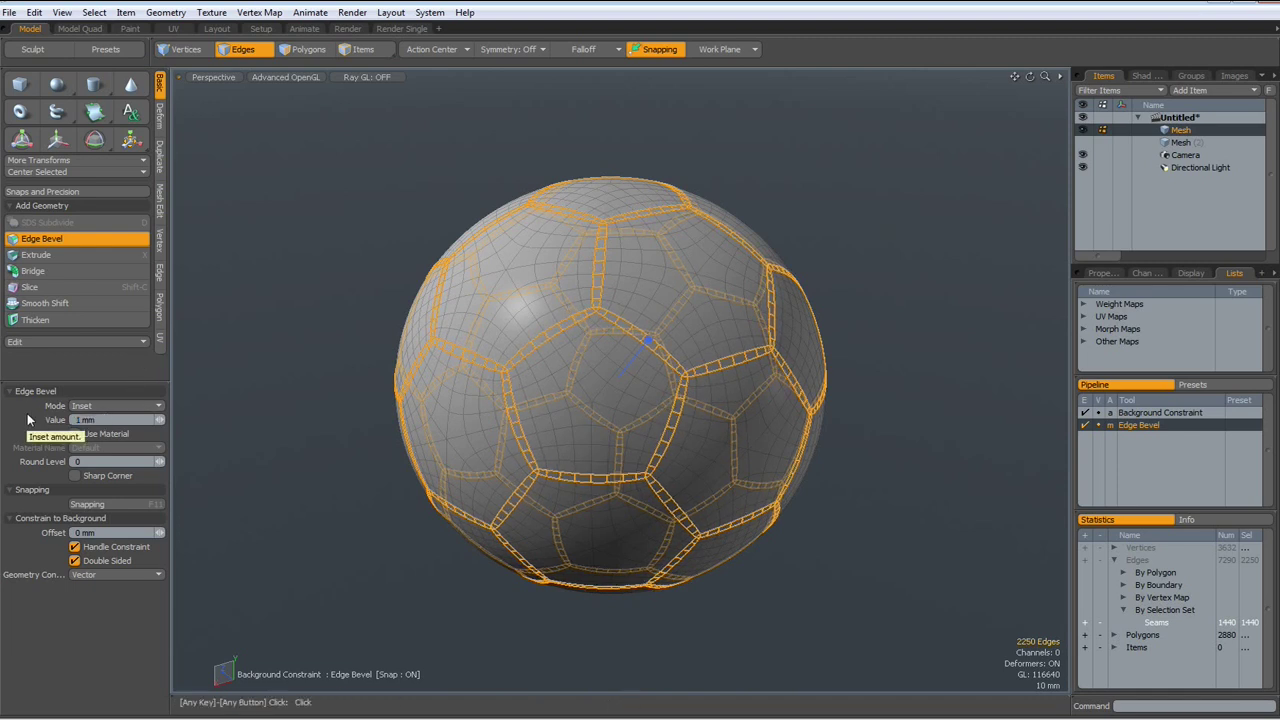
{"action": "key", "text": "space"}
Step: Convert to the polygons along the seams and bevel them inward as a group with a shift of -1.5 mm
{"action": "key", "text": "space"}
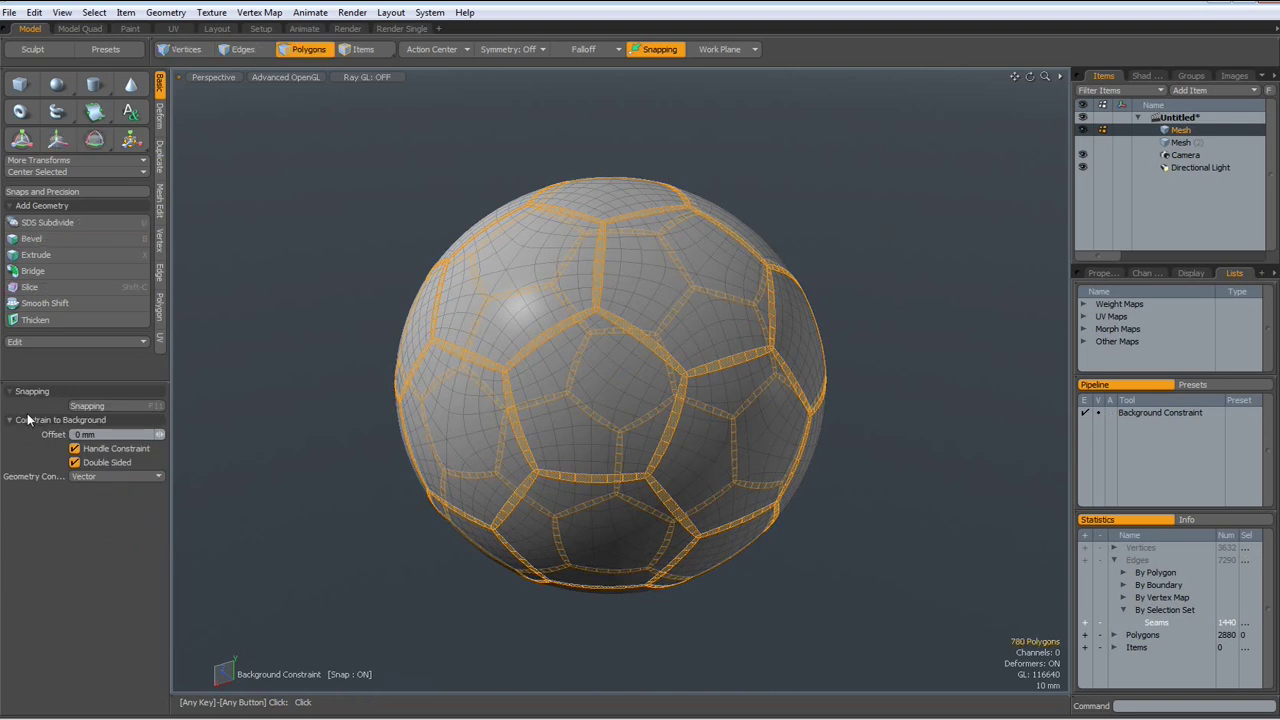
{"action": "key", "text": "shift+b"}
{"action": "left_click", "coordinate": [415, 265]}
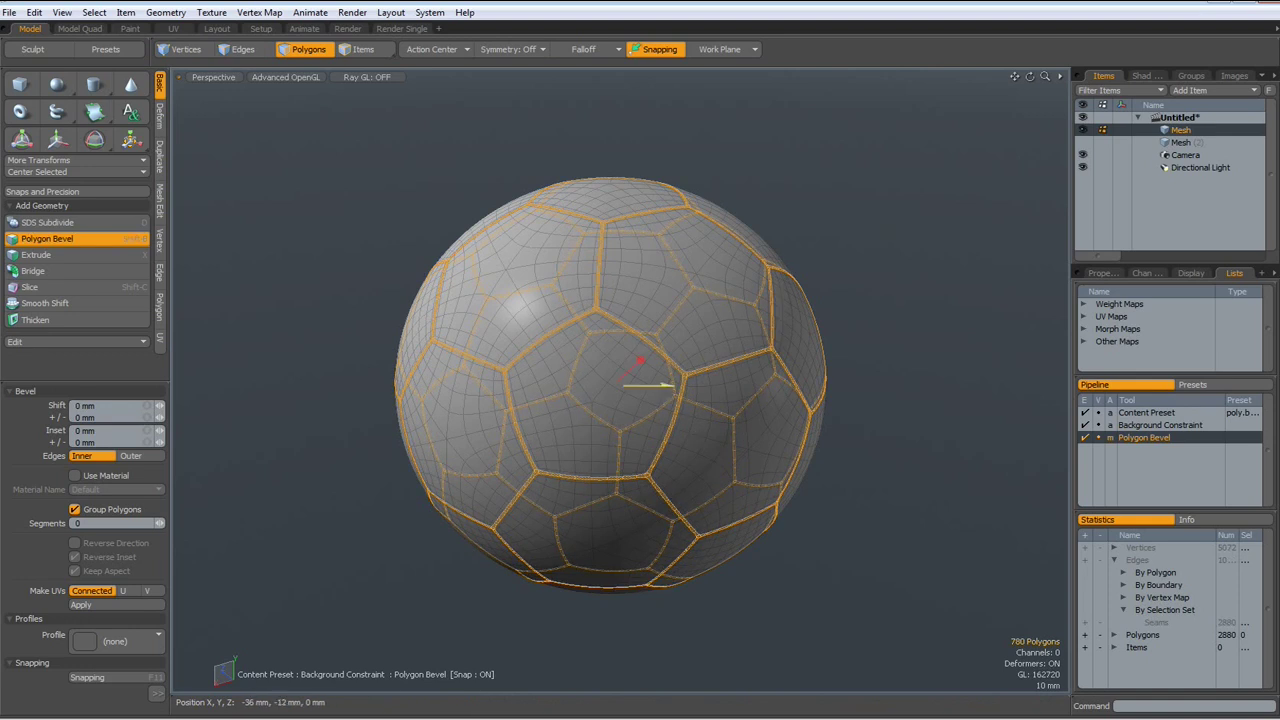
{"action": "left_click_drag", "start_coordinate": [660, 385], "coordinate": [645, 386]}
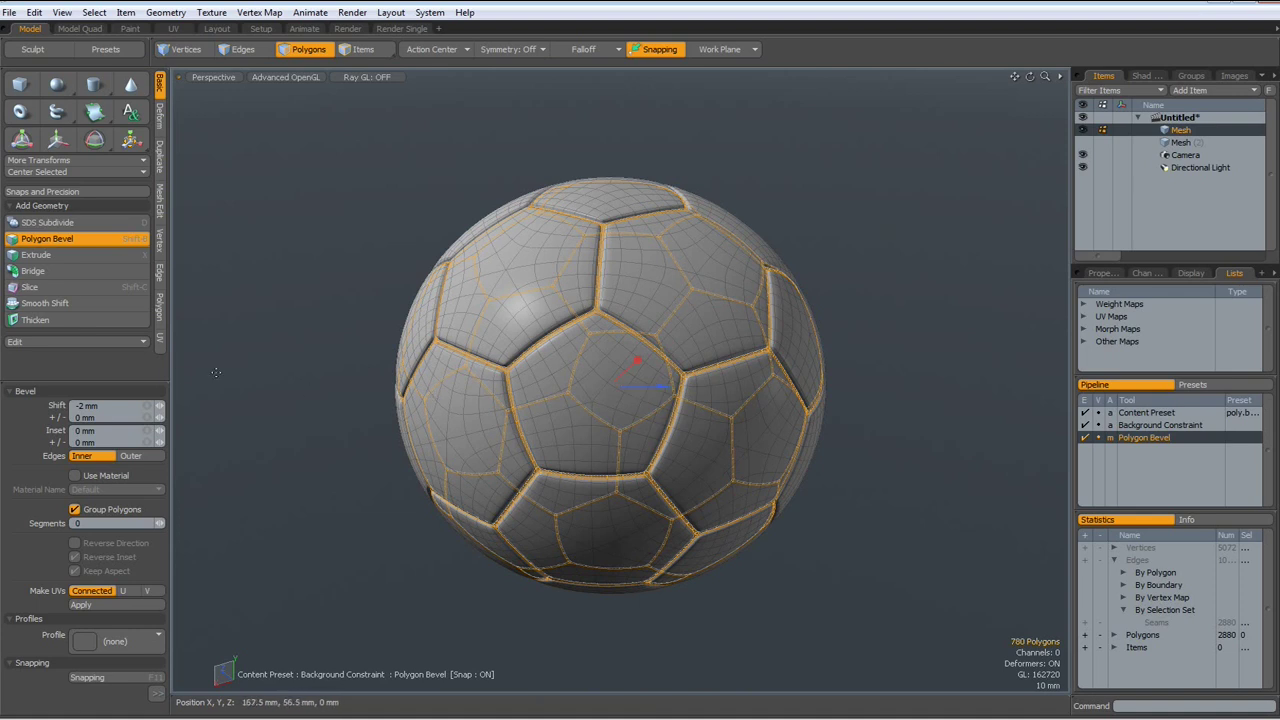
{"action": "left_click", "coordinate": [85, 406]}
{"action": "type", "text": "-1.5"}
{"action": "key", "text": "Return"}
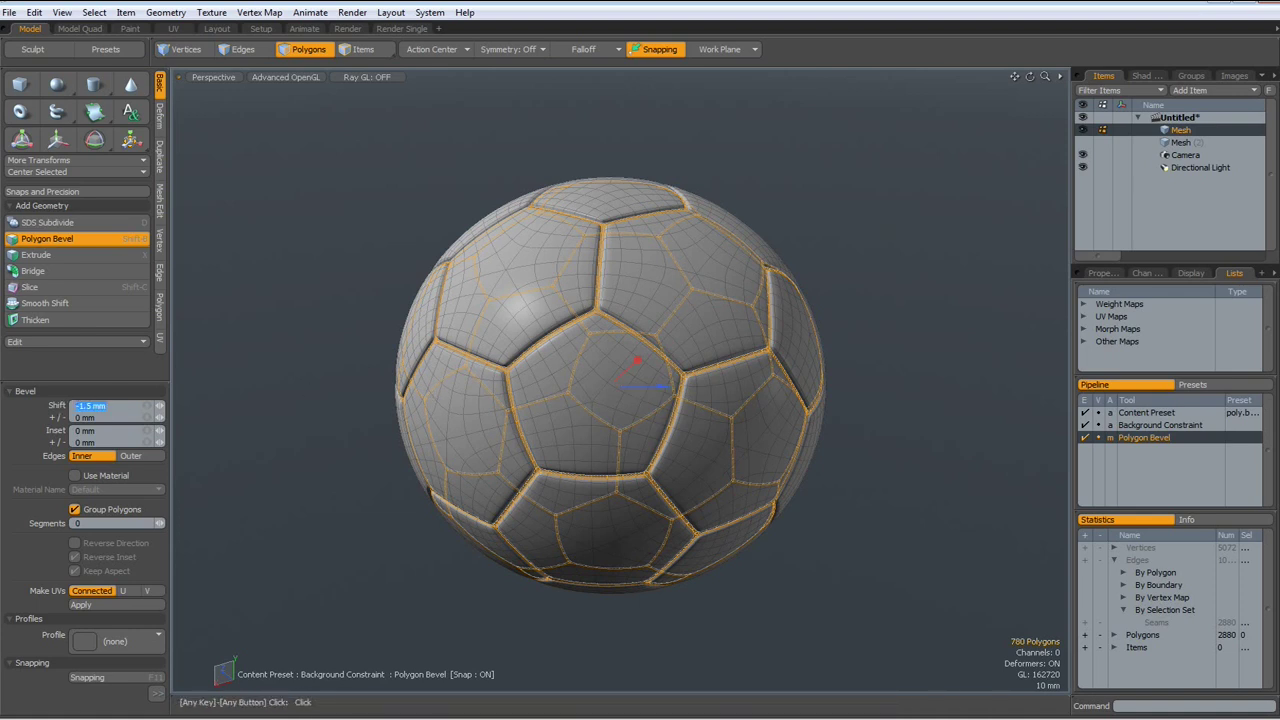
Step: Assign a new material named Seams to the selected seam polygons, with a light grey colour of RGB 188, 188, 188
{"action": "key", "text": "m"}
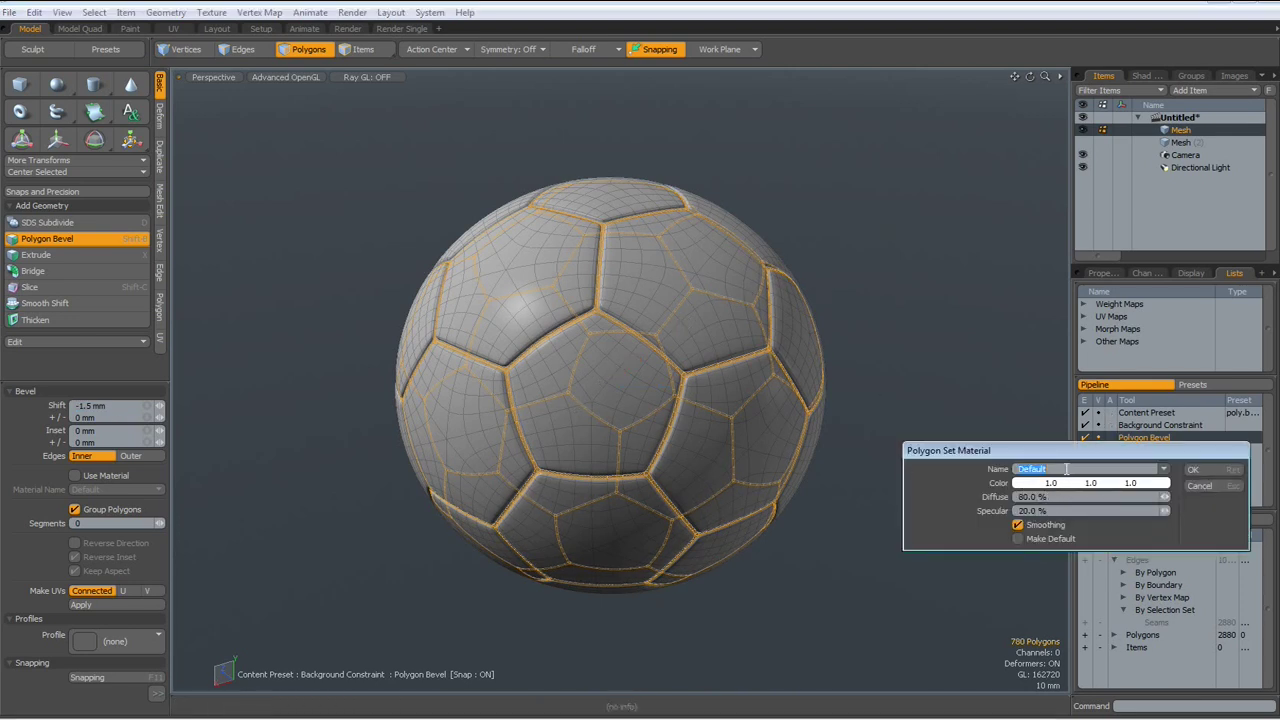
{"action": "type", "text": "Seams"}
{"action": "left_click", "coordinate": [1102, 484]}
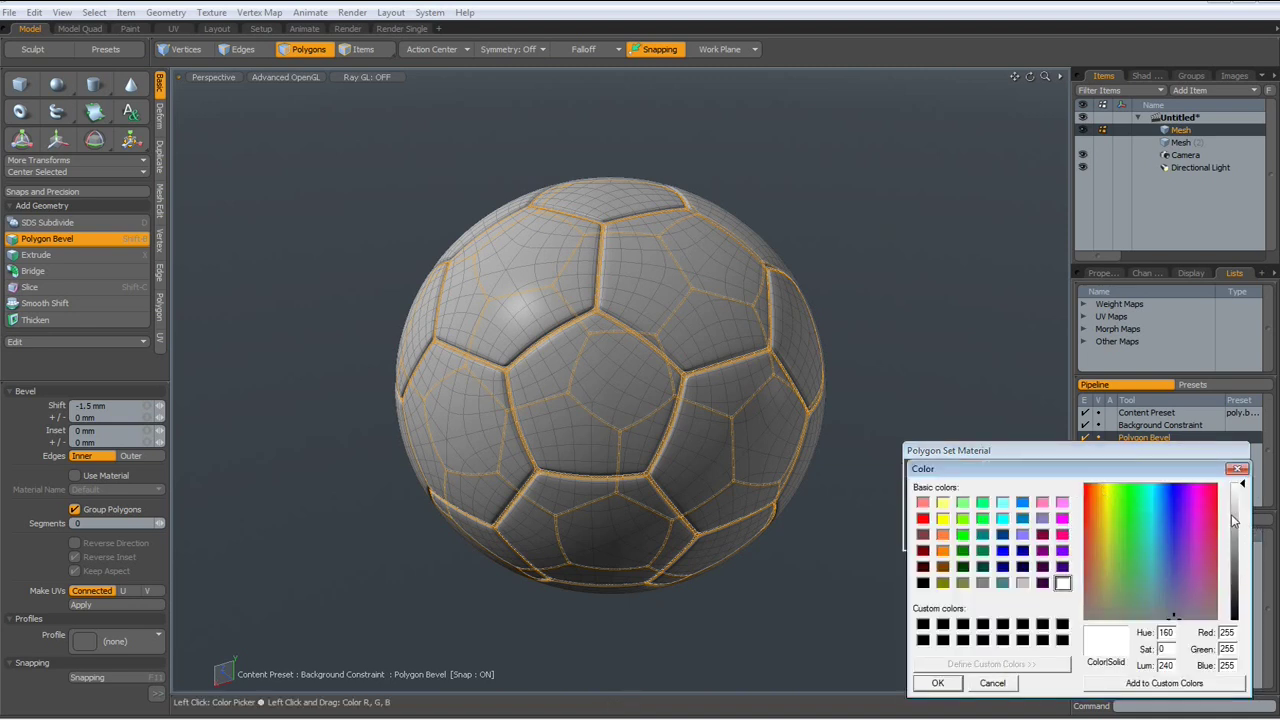
{"action": "left_click", "coordinate": [1238, 525]}
{"action": "left_click", "coordinate": [937, 683]}
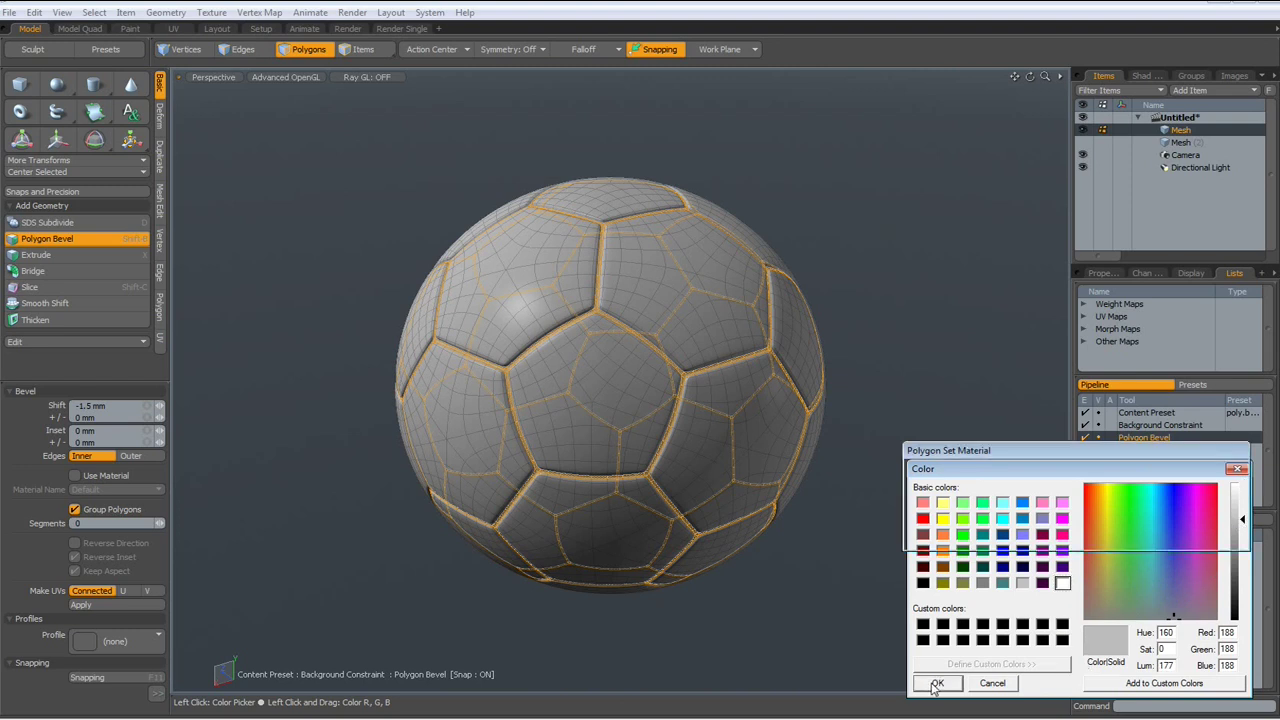
{"action": "left_click", "coordinate": [1192, 469]}
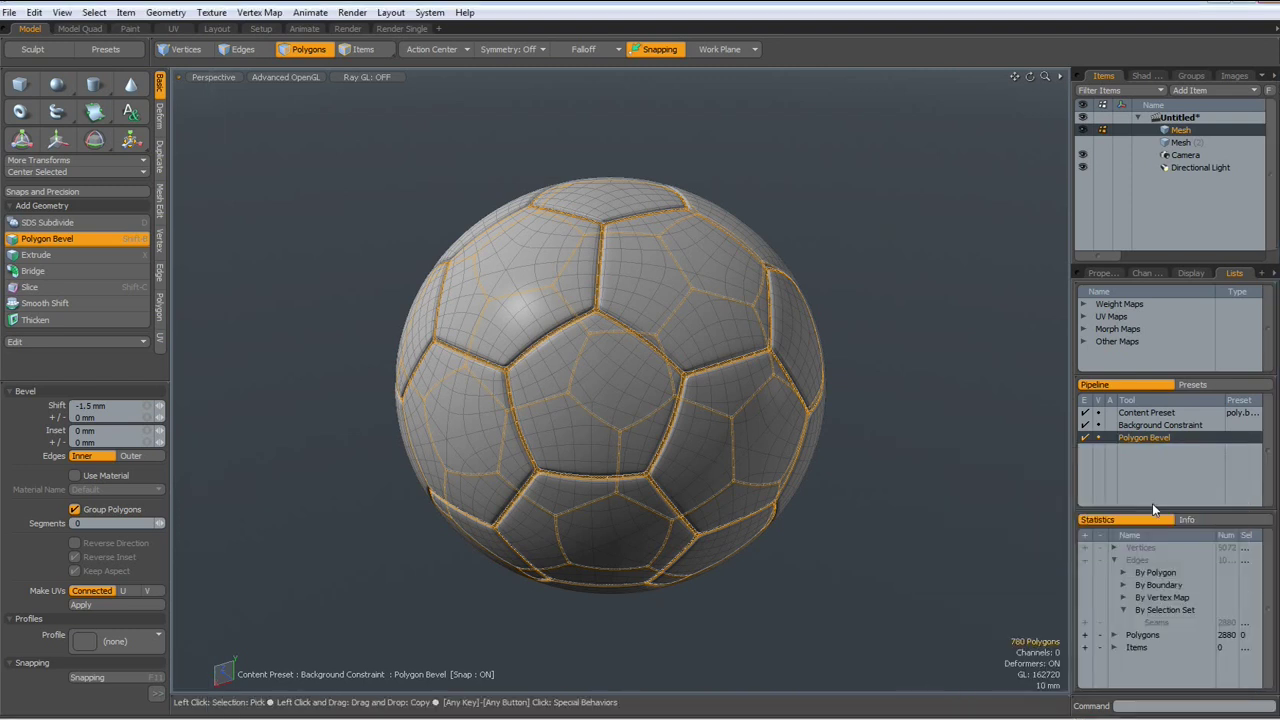
Step: Finish the polygon bevel and deselect the seam polygons
{"action": "key", "text": "space"}
{"action": "left_click", "coordinate": [955, 362]}
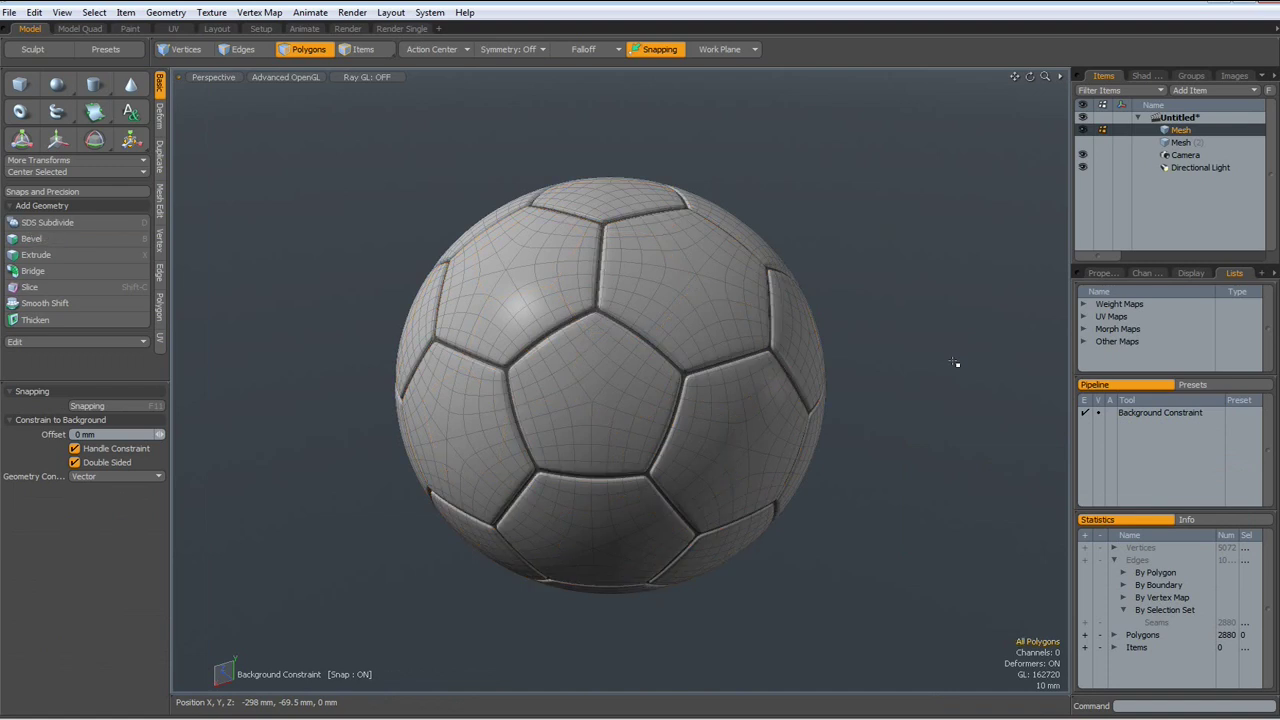
{"action": "key", "text": "ctrl+space"}
{"action": "left_click_drag", "start_coordinate": [928, 348], "coordinate": [685, 378], "text": "alt"}
{"action": "scroll", "coordinate": [735, 373], "scroll_direction": "down", "scroll_amount": 3}
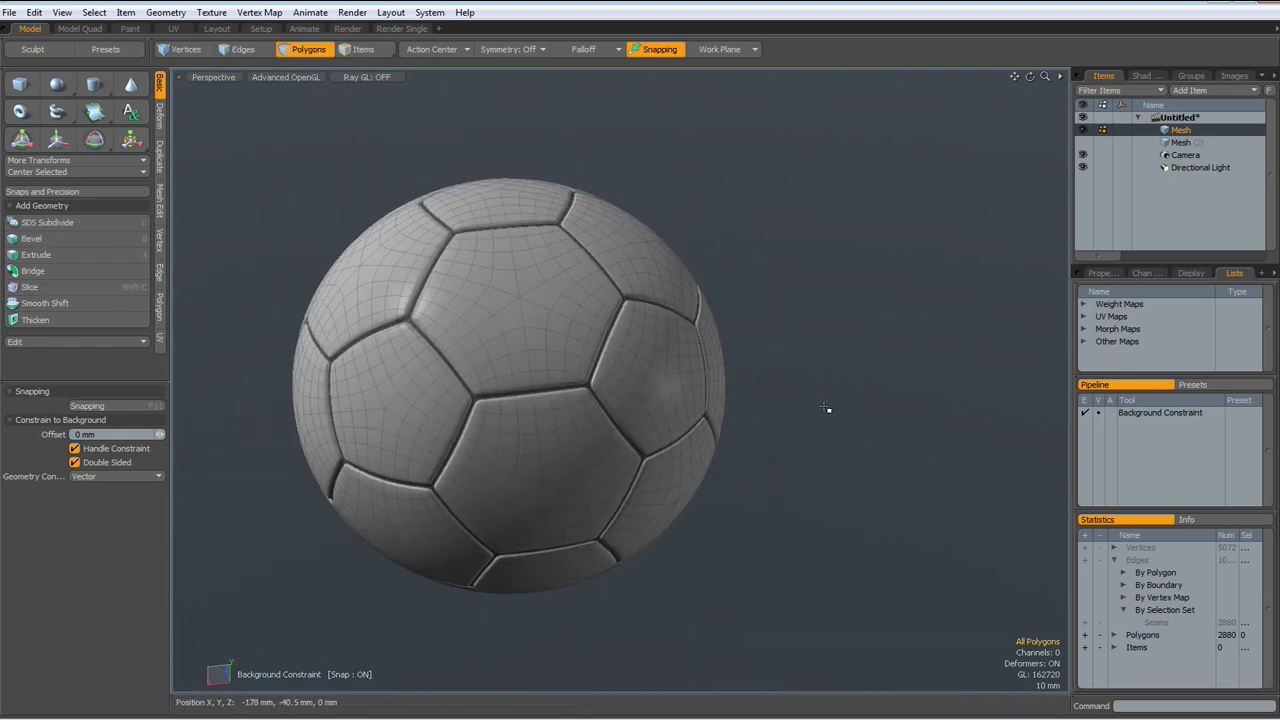